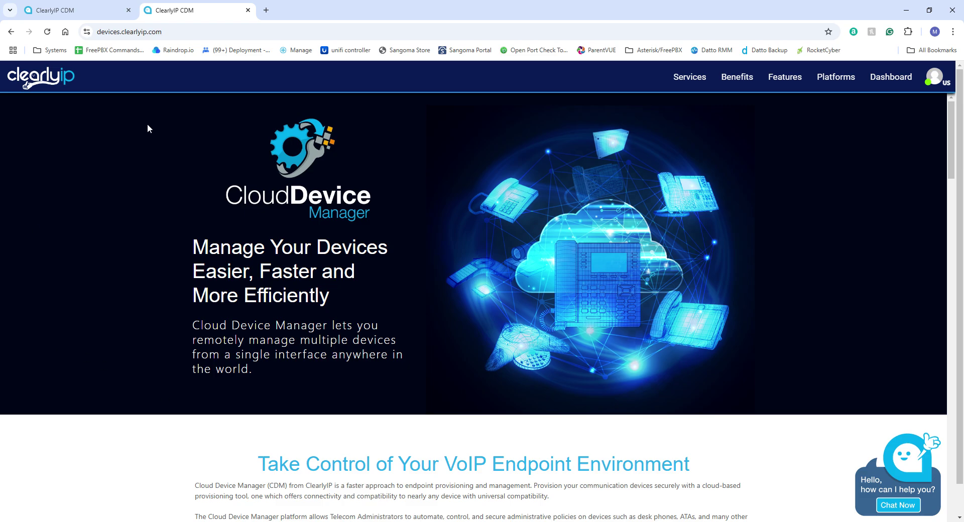
Return to the signed-in CDM Locations page and expand the CDM sections menu.
drag(163, 32, 96, 35)
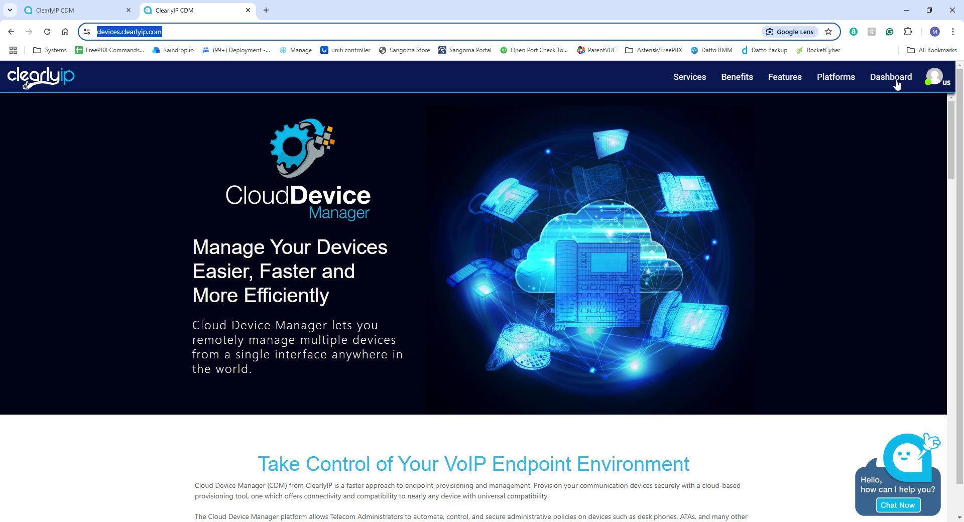
click(100, 18)
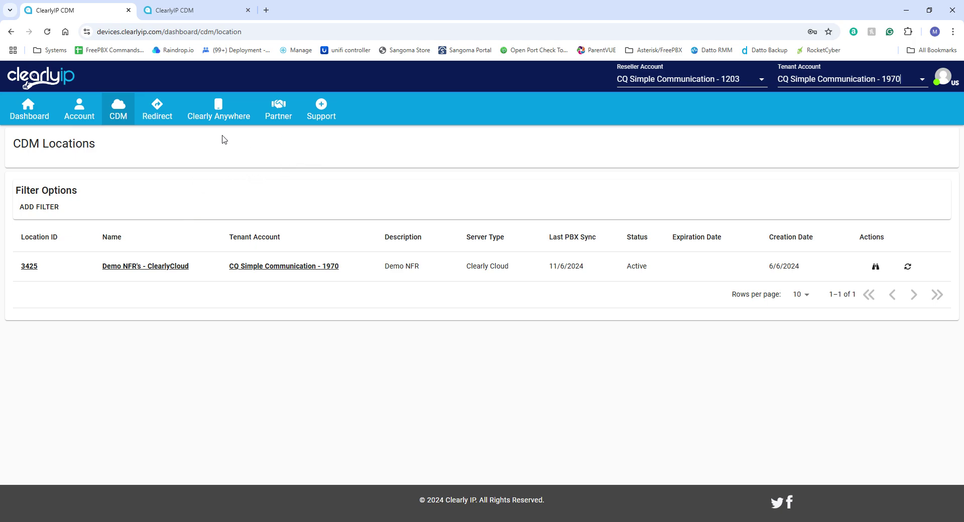
click(123, 115)
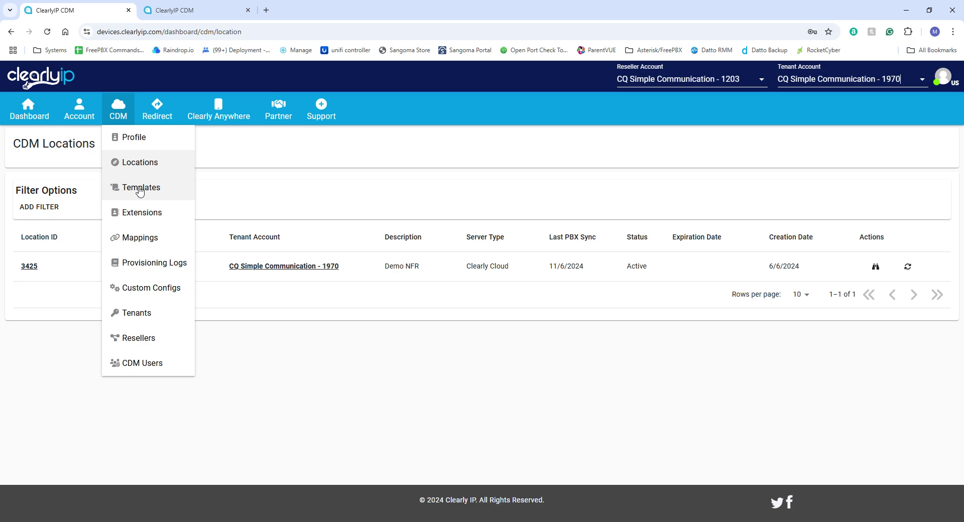
Go to the Templates page showing the tenant's five templates (IDs 2694 to 3069).
click(140, 191)
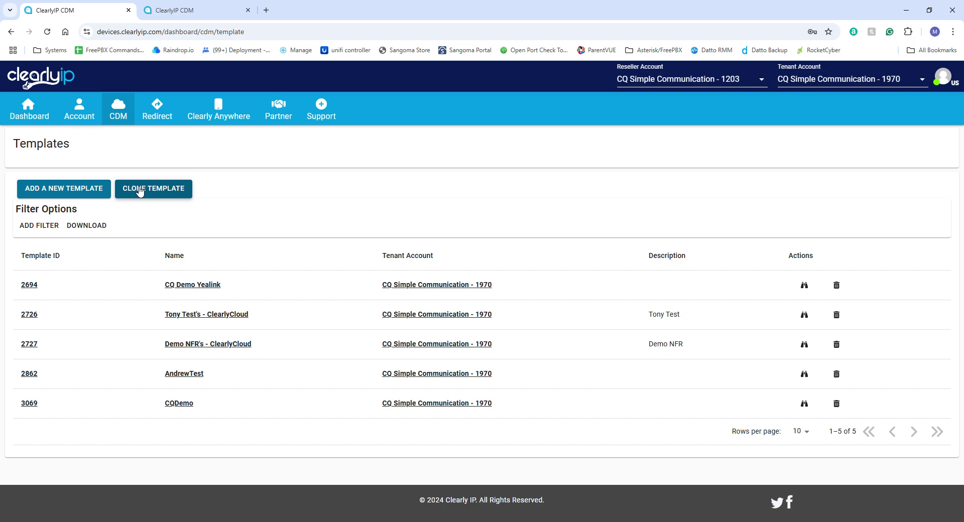
click(121, 117)
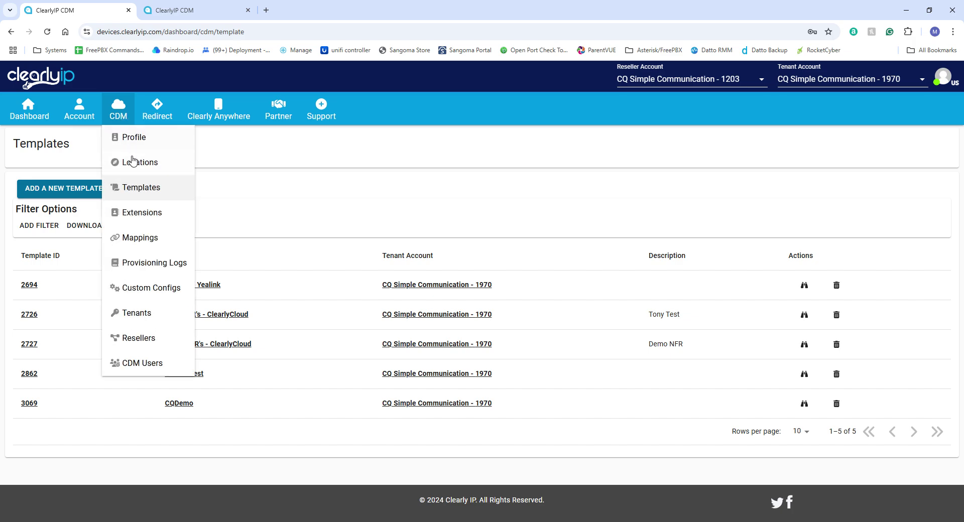
click(139, 191)
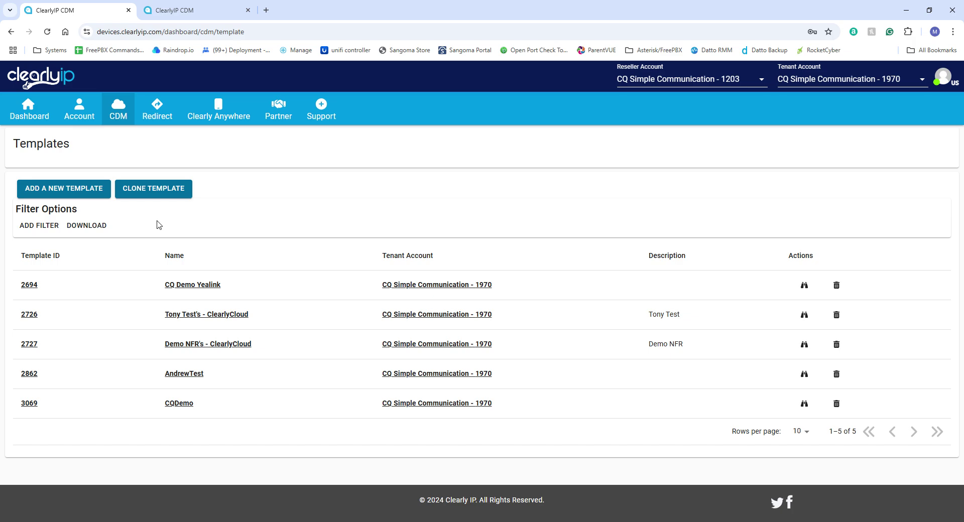
Create a new template named 'Training Template' under the current tenant account.
click(88, 193)
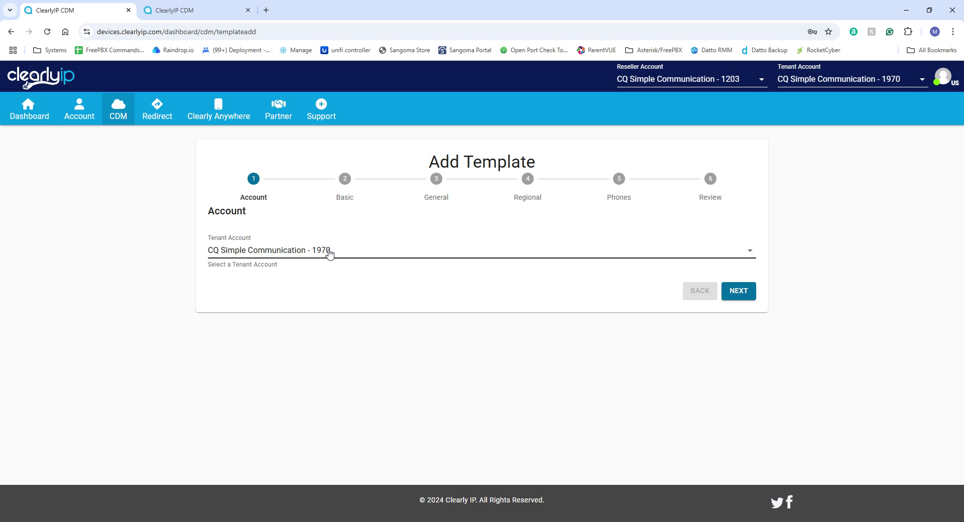
click(330, 253)
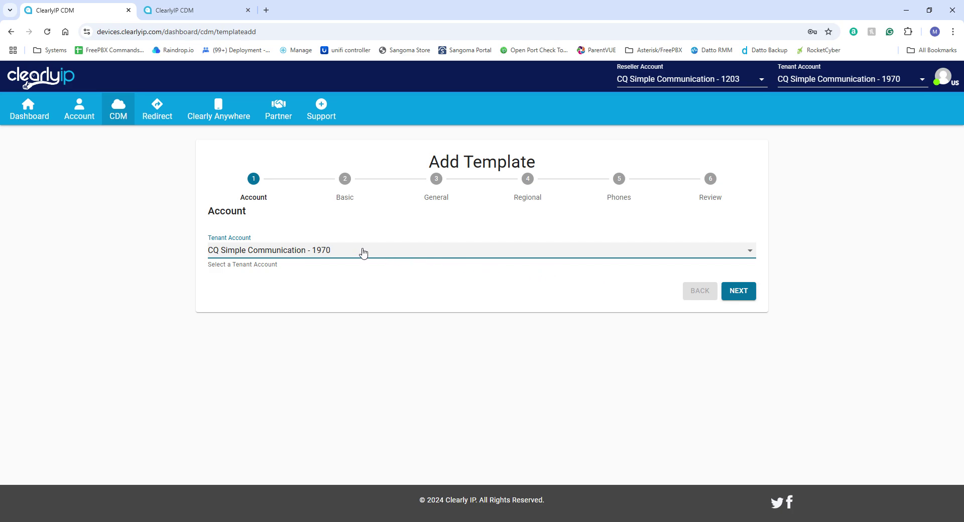
click(737, 293)
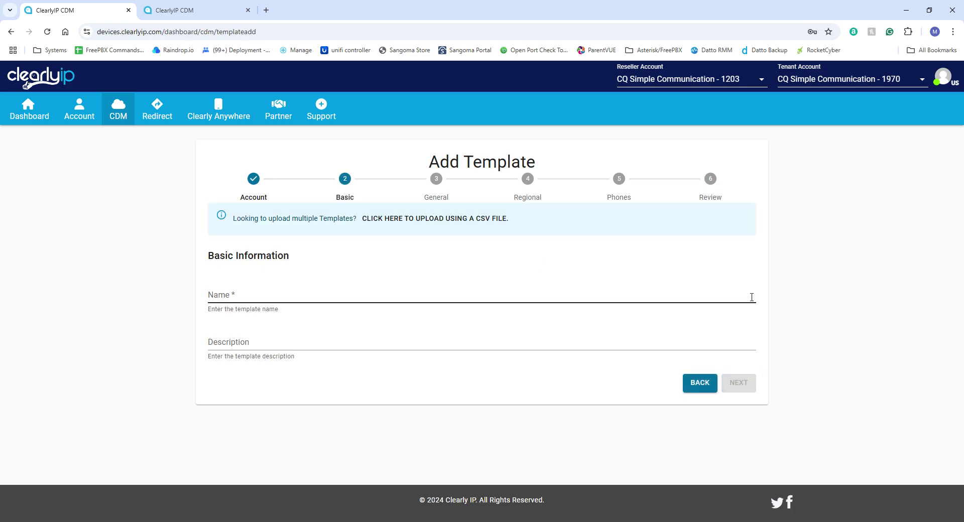
click(394, 296)
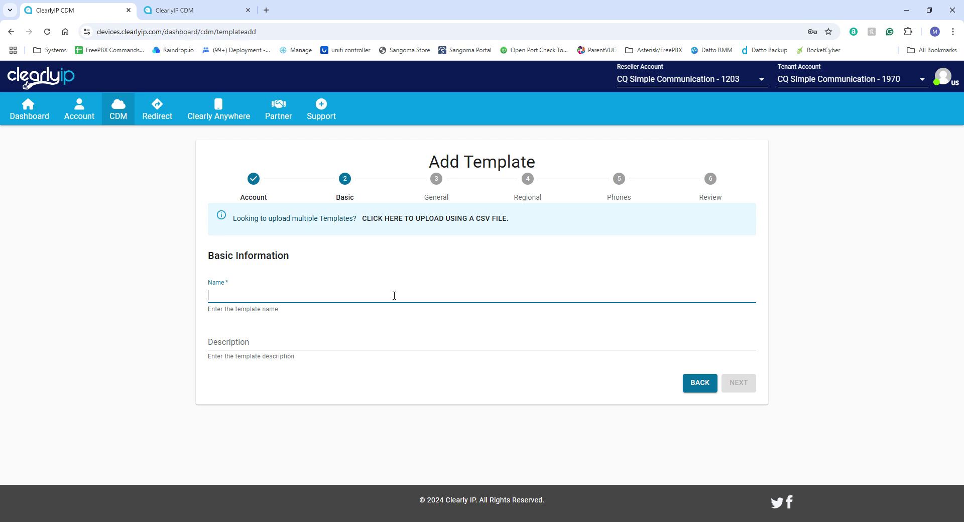
text(Training )
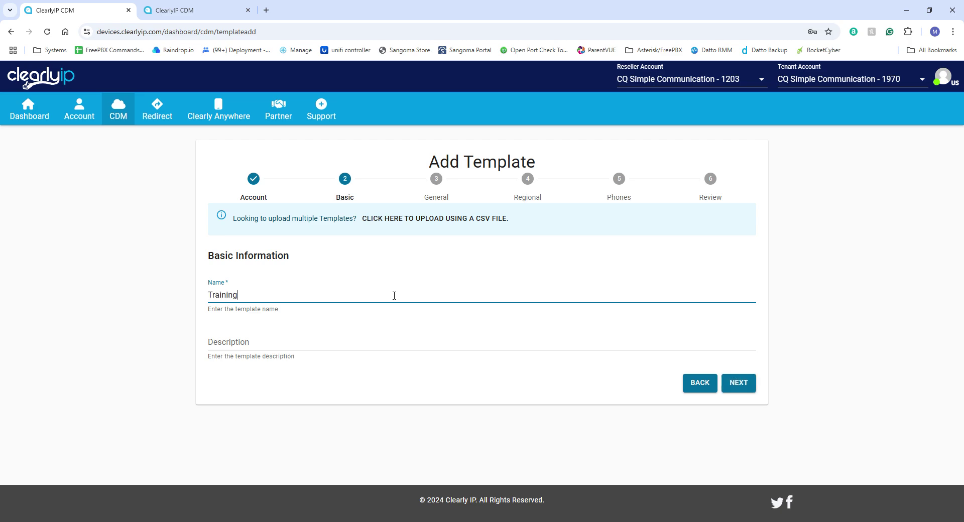
text(Template)
click(743, 386)
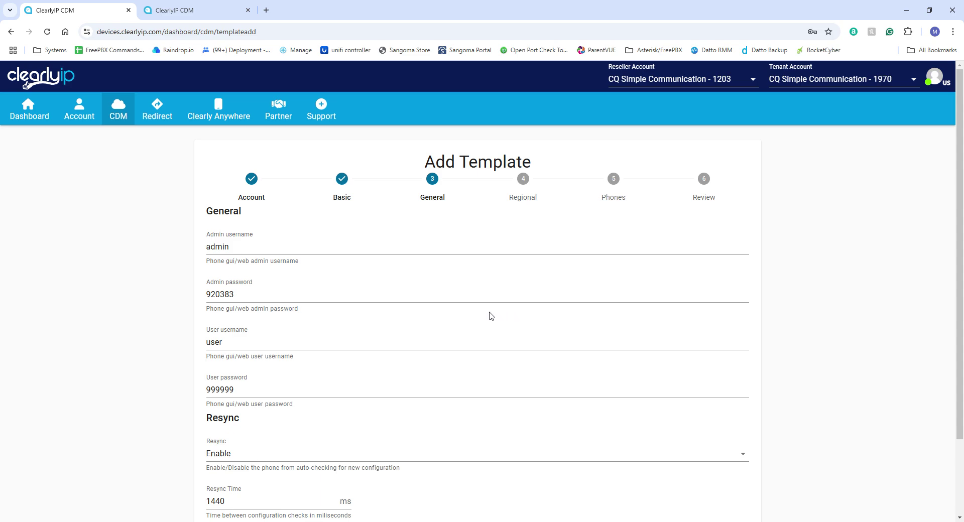
scroll(487, 315, down, 1)
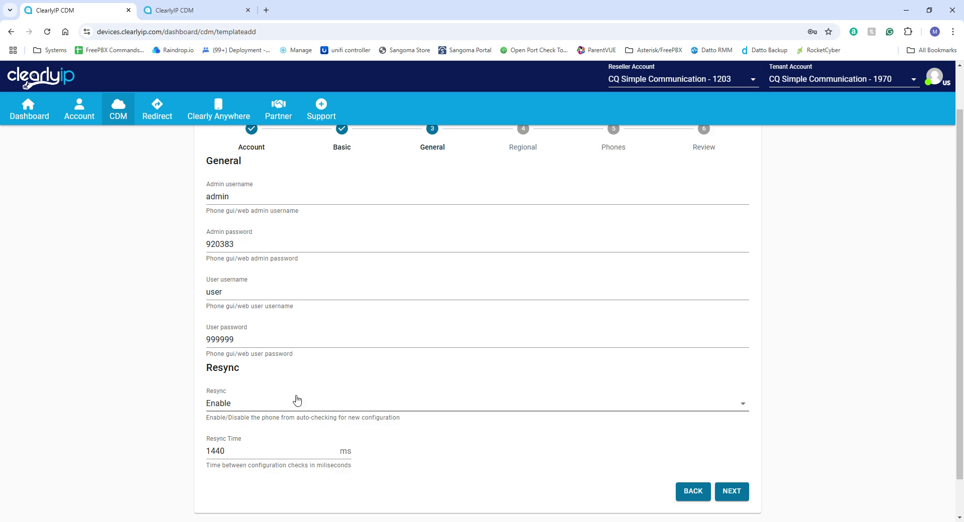
scroll(422, 463, up, 1)
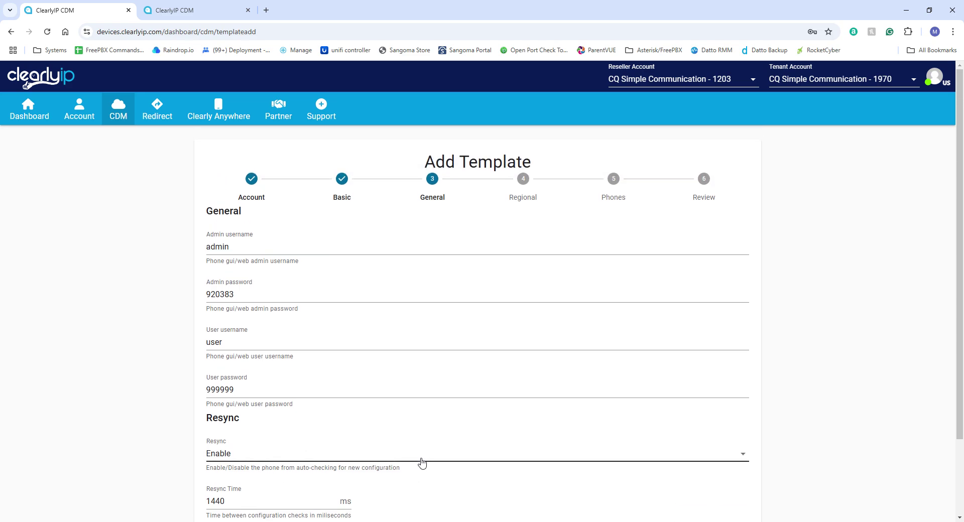
scroll(537, 447, down, 2)
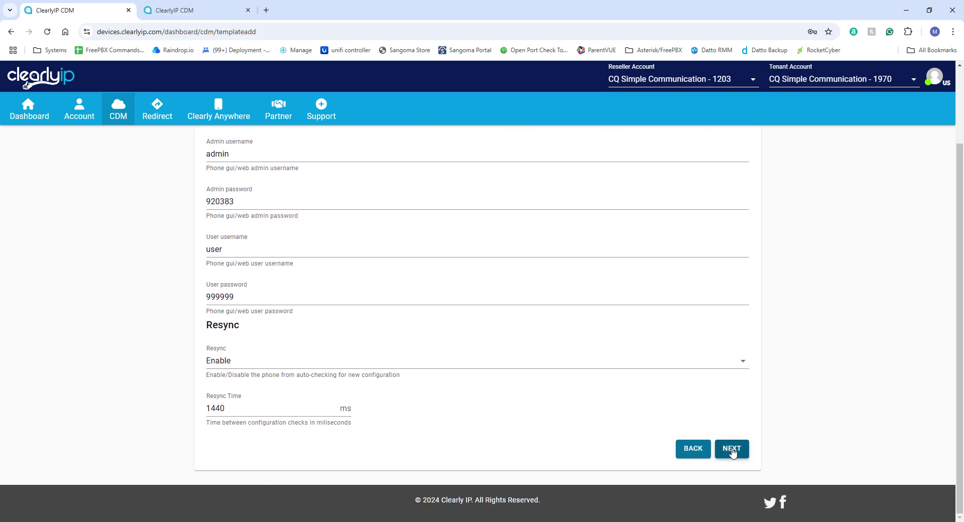
Set the Training Template's time zone to Detroit.
click(732, 450)
scroll(602, 389, up, 2)
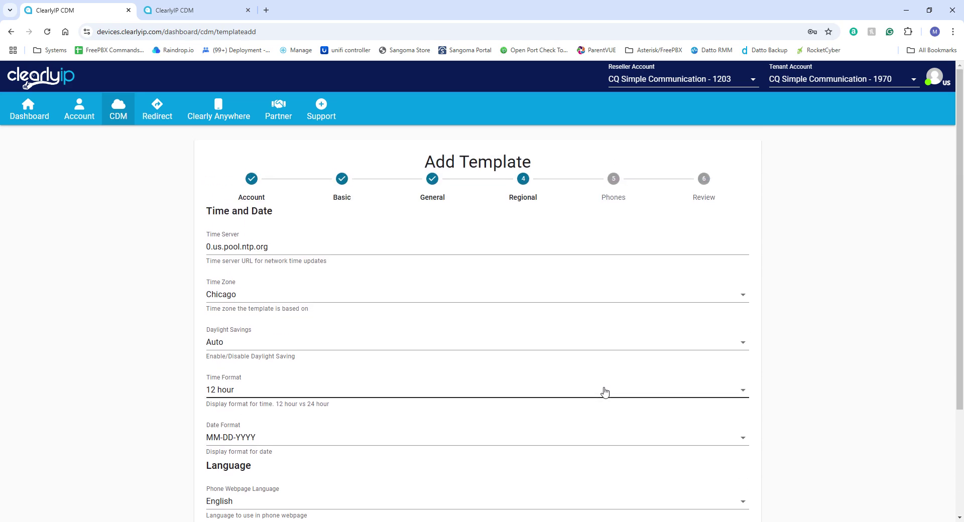
click(300, 293)
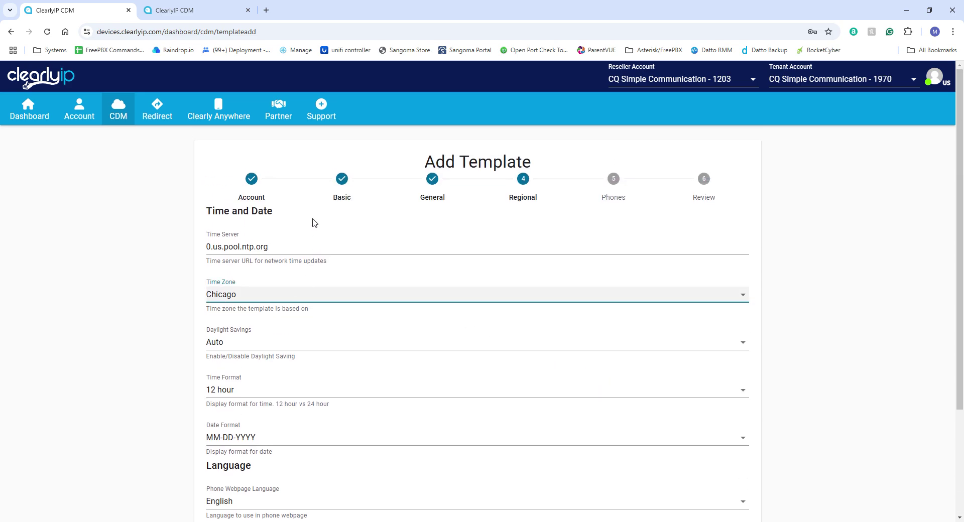
text(det)
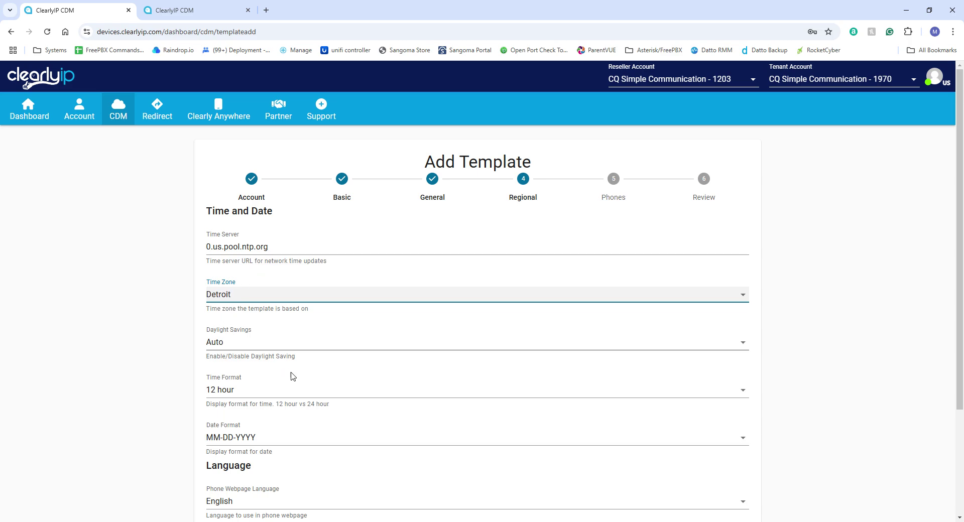
scroll(306, 376, down, 3)
scroll(332, 351, up, 3)
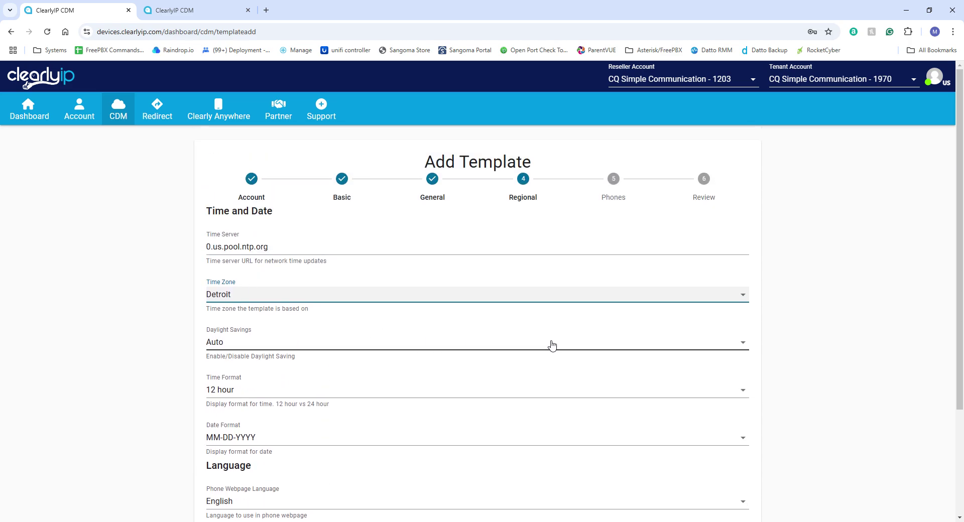
scroll(551, 344, down, 5)
Keep the default phone settings and reach the review summary (12-hour format, Ext labels).
click(735, 495)
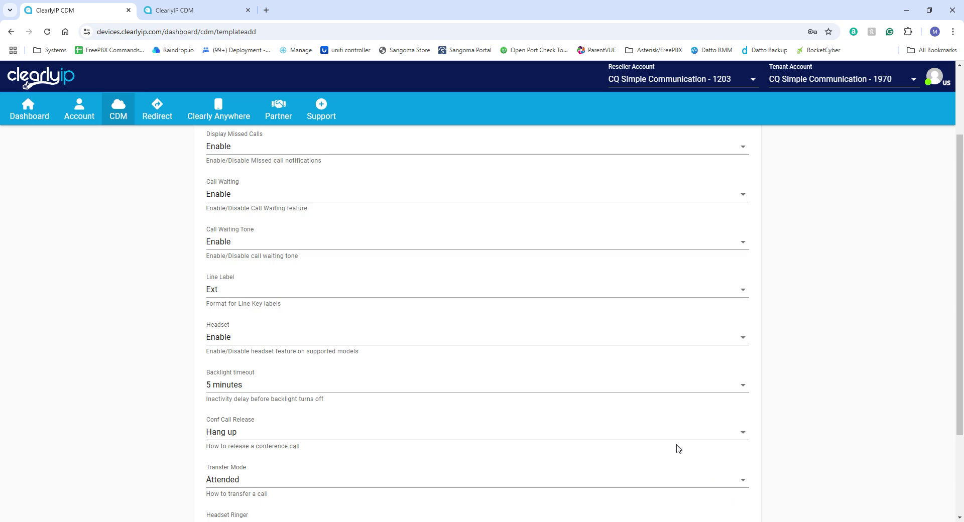
scroll(400, 333, up, 2)
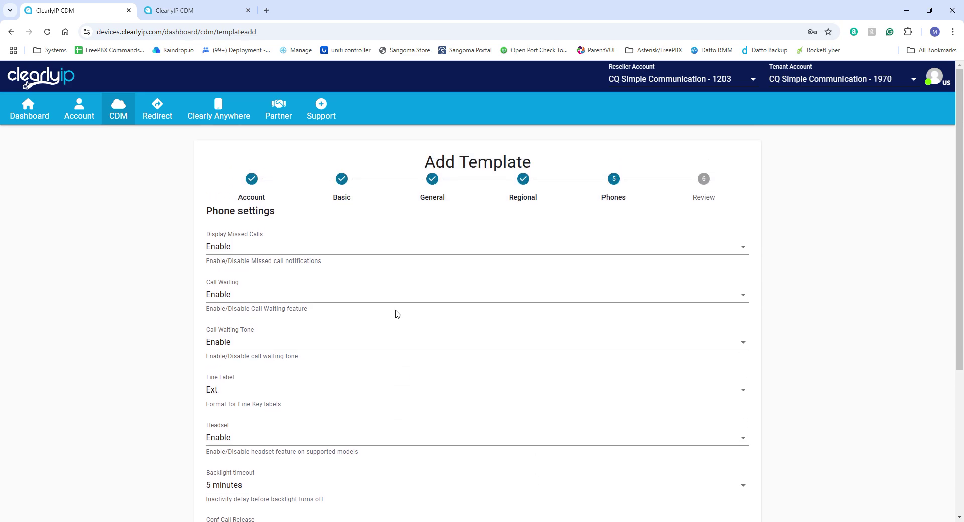
scroll(398, 314, down, 2)
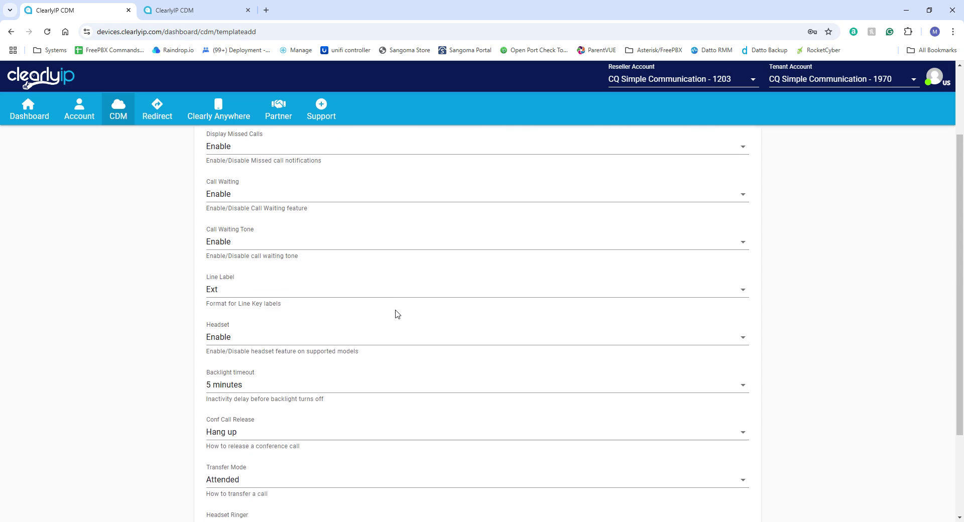
scroll(398, 314, down, 1)
scroll(398, 315, up, 2)
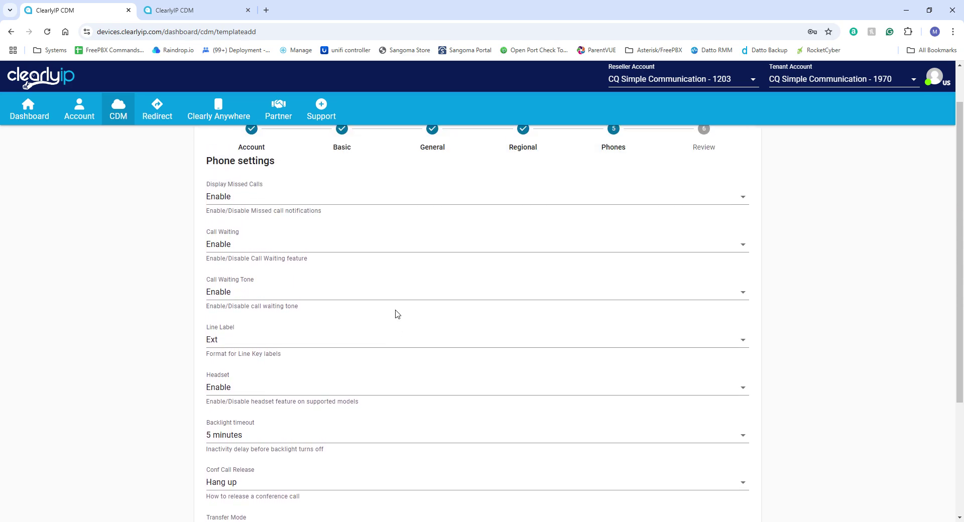
scroll(398, 314, down, 3)
scroll(397, 314, up, 4)
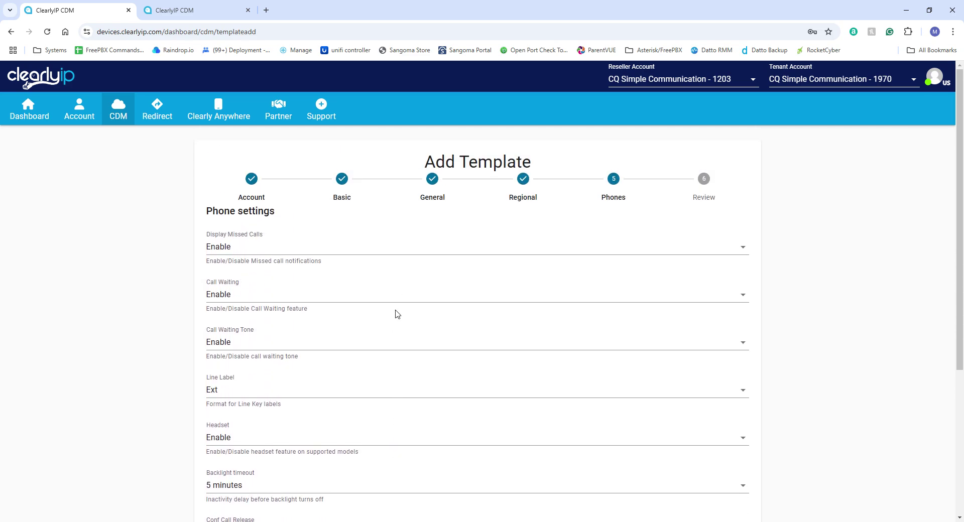
scroll(398, 314, down, 2)
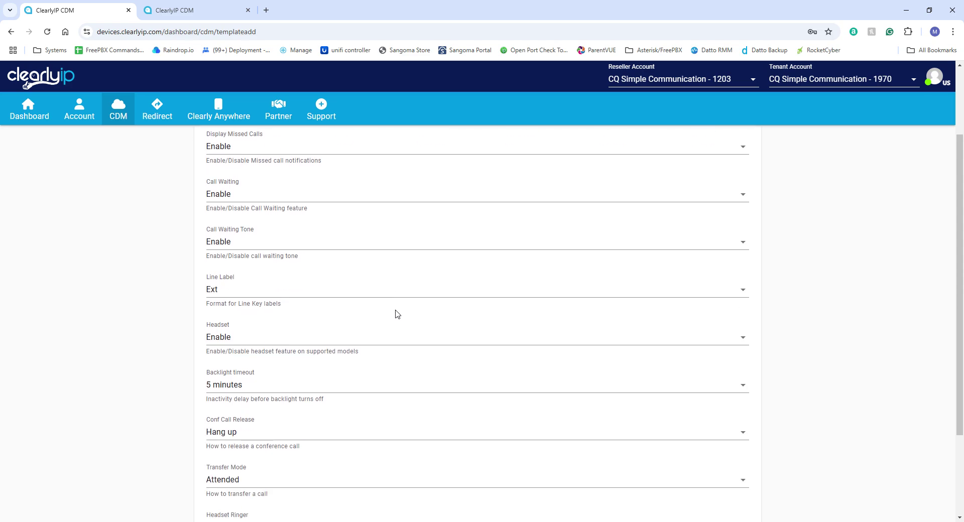
scroll(396, 314, up, 2)
scroll(691, 396, down, 5)
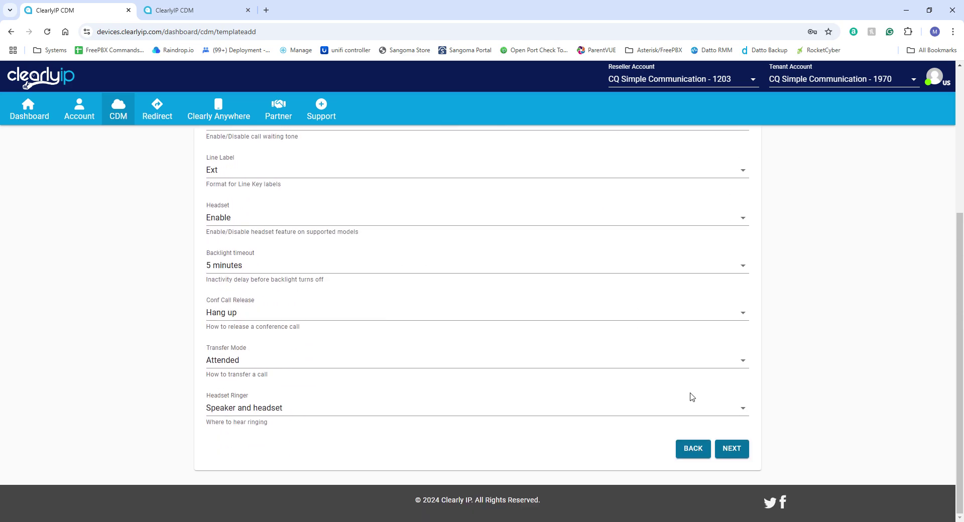
click(736, 453)
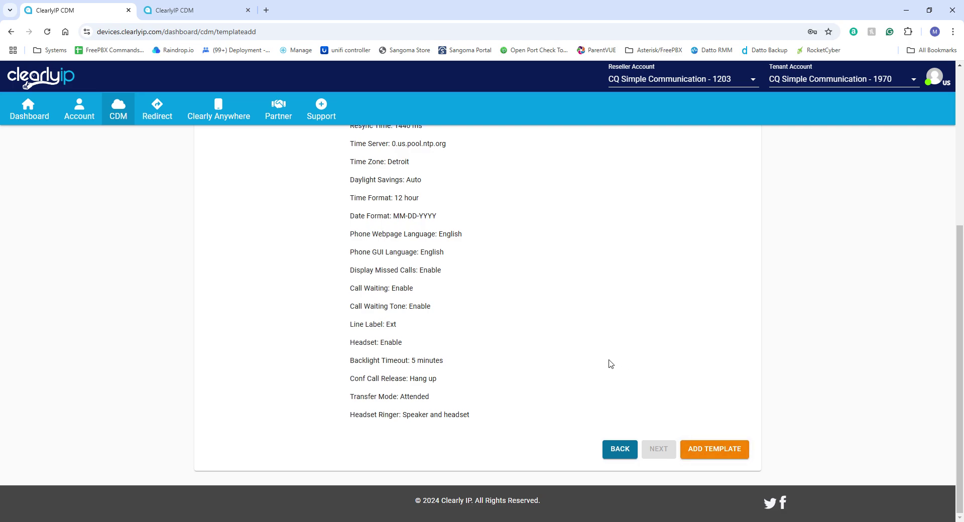
scroll(611, 363, up, 4)
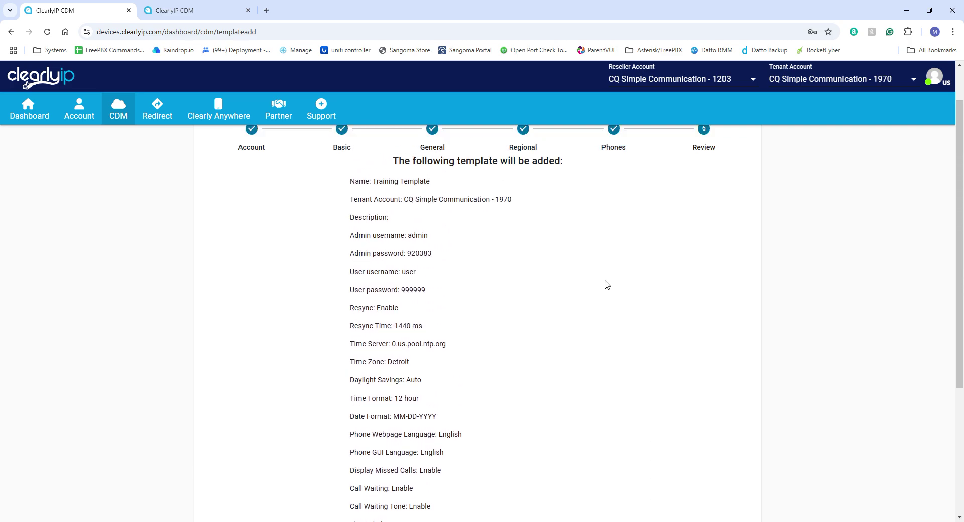
scroll(607, 284, down, 4)
Save Training Template (ID 3140), open its Models tab, and start adding a new model.
click(718, 453)
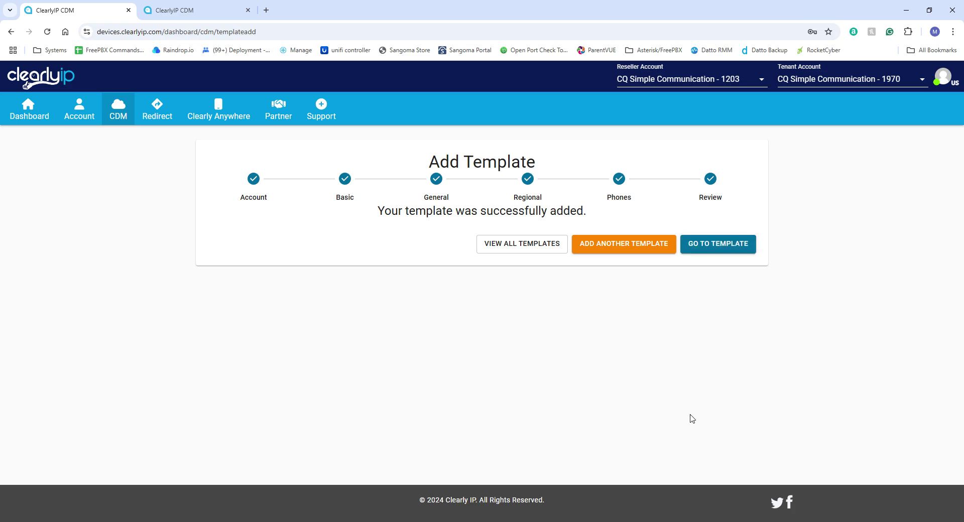
click(727, 250)
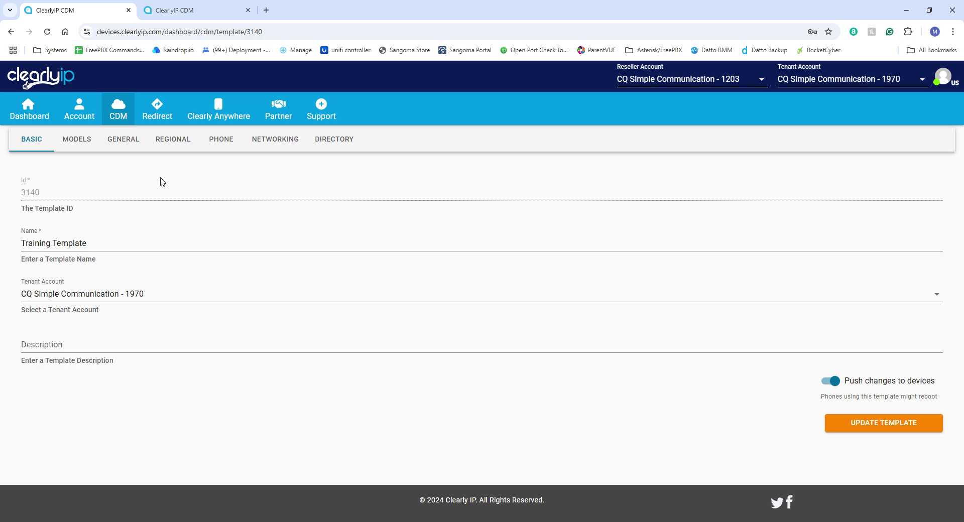
click(83, 145)
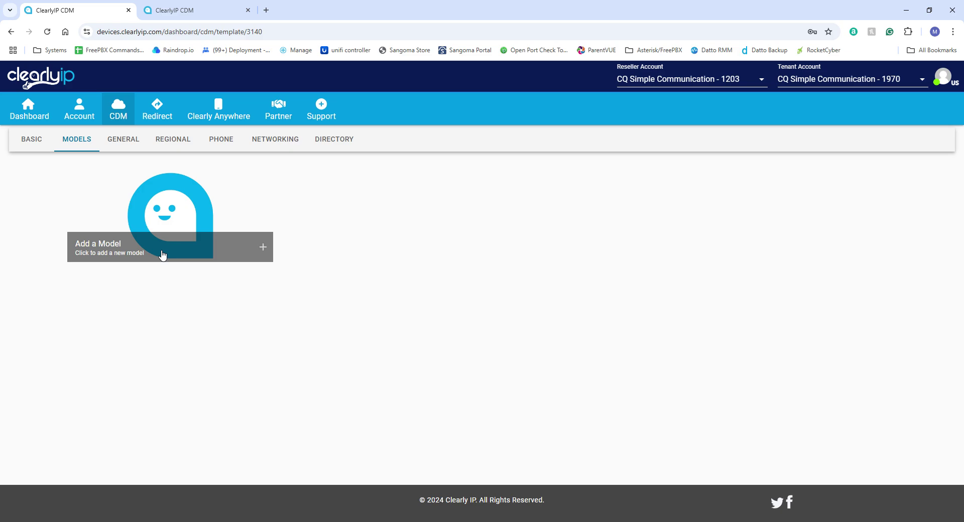
click(159, 231)
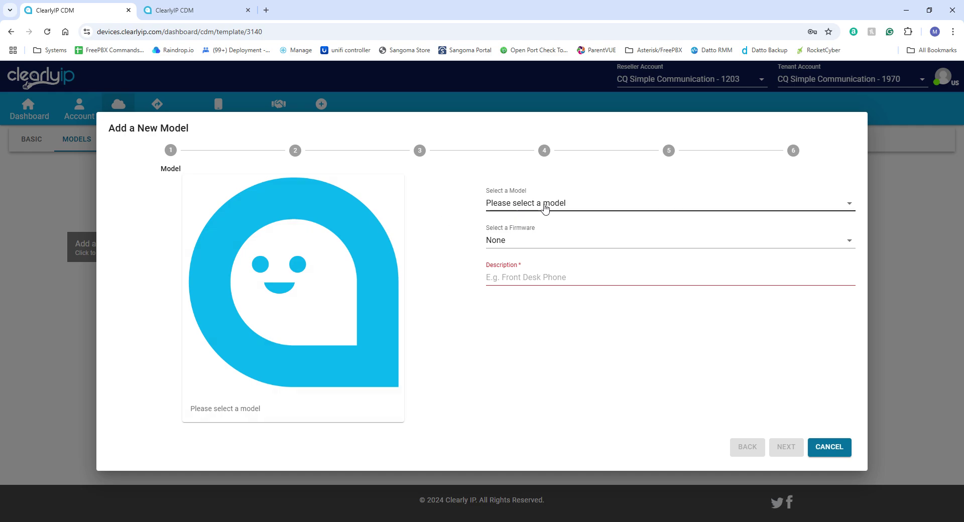
Select CIP250 as the new model's phone type.
click(546, 209)
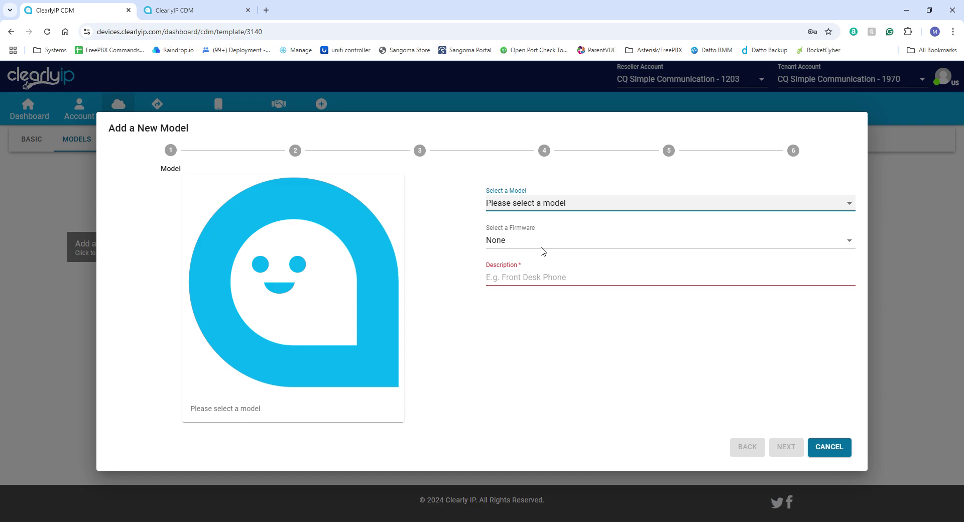
key(Down)
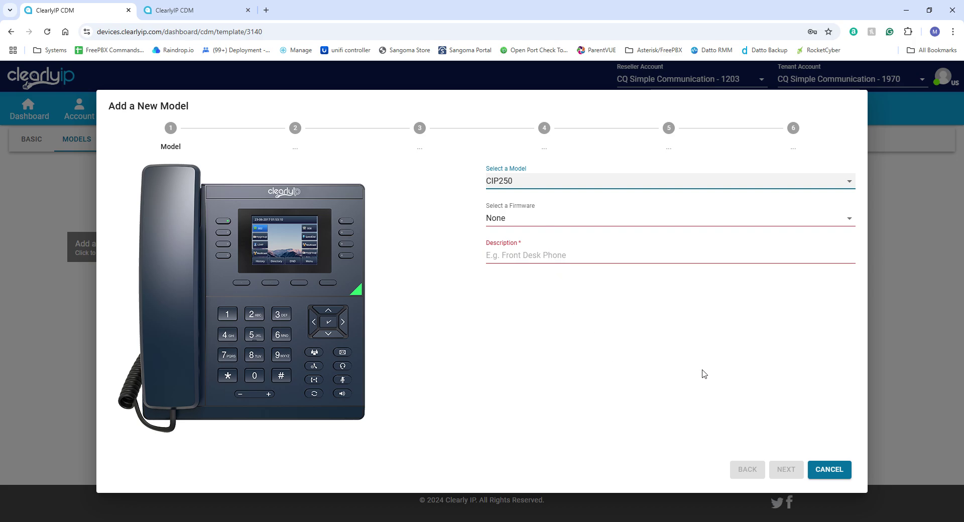
click(576, 317)
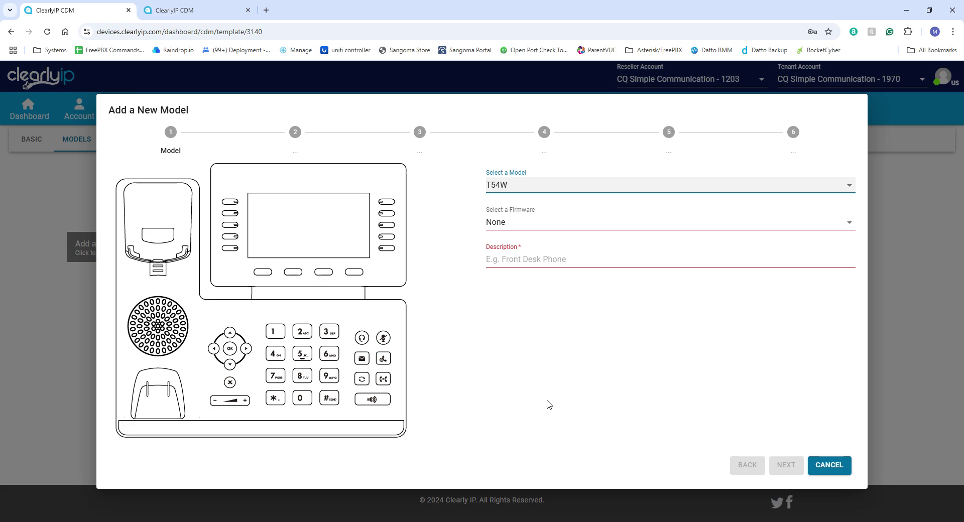
key(Down)
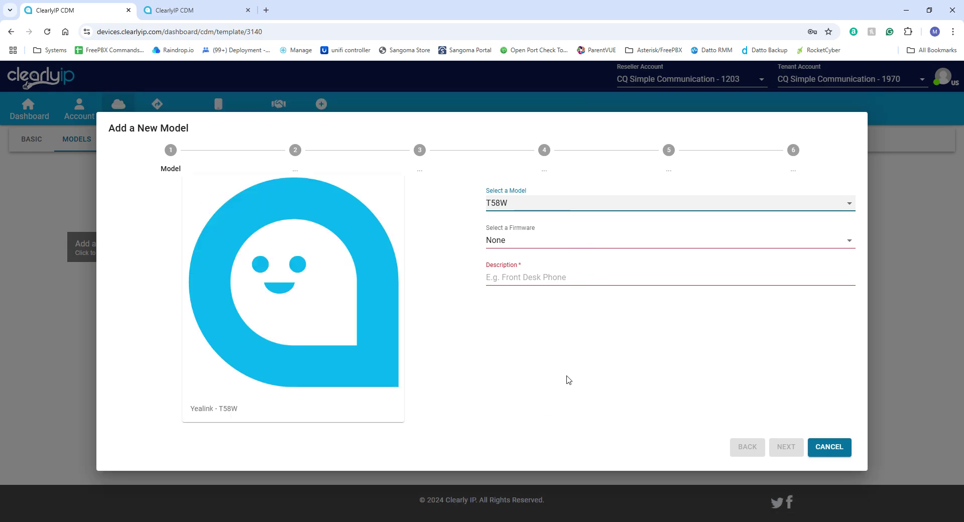
key(Down)
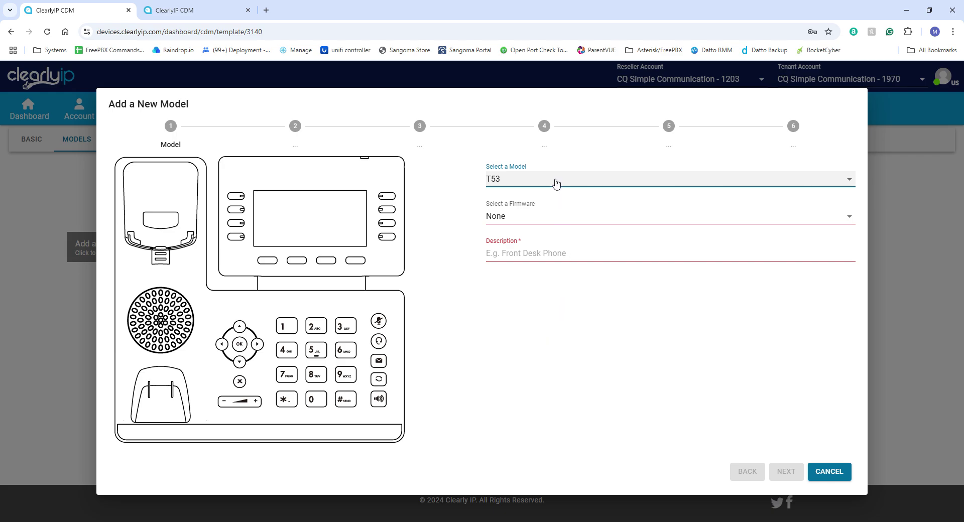
key(Down)
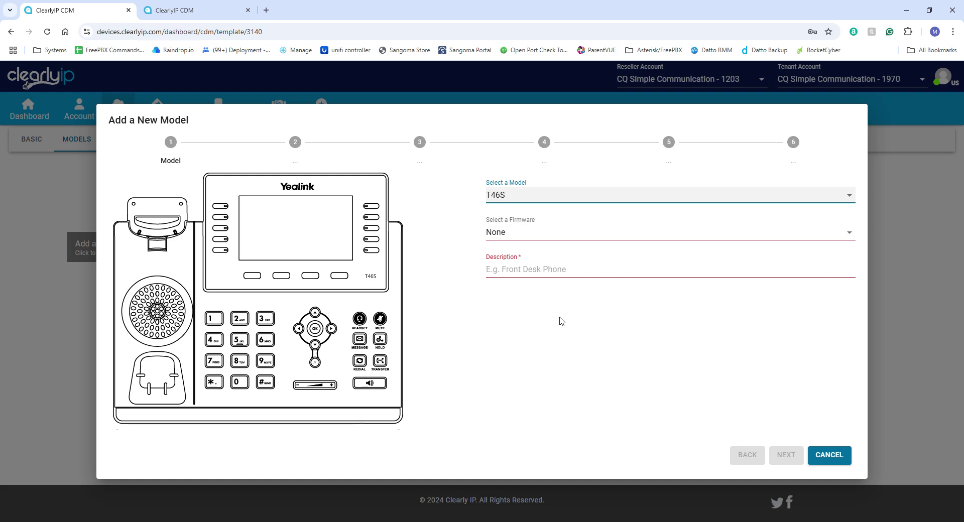
key(Down)
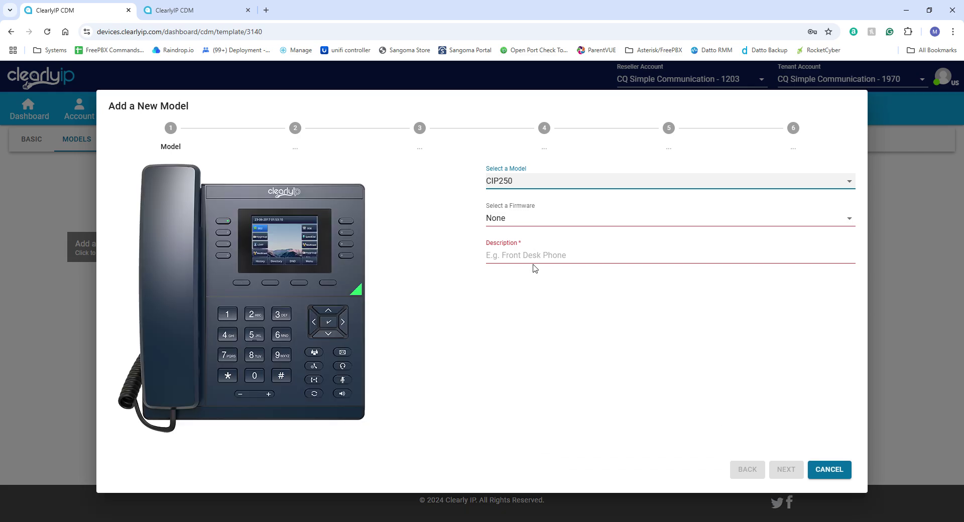
Choose CIP-250 firmware and enter the description 'CQ450 Baseic User'.
key(Tab)
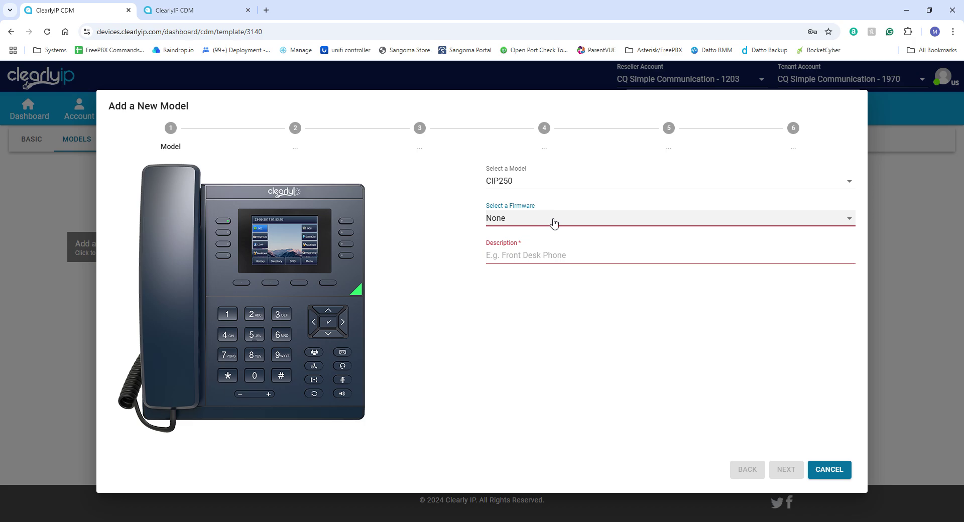
key(Down)
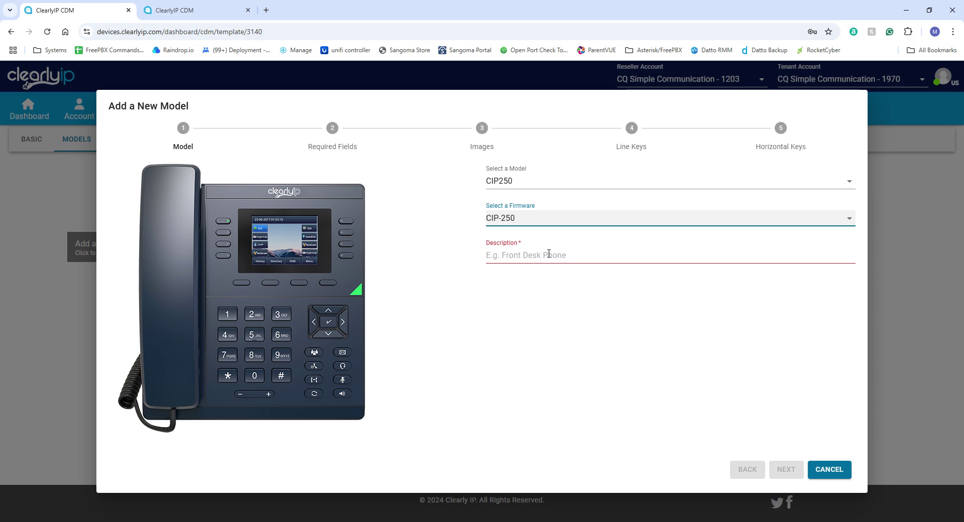
click(554, 257)
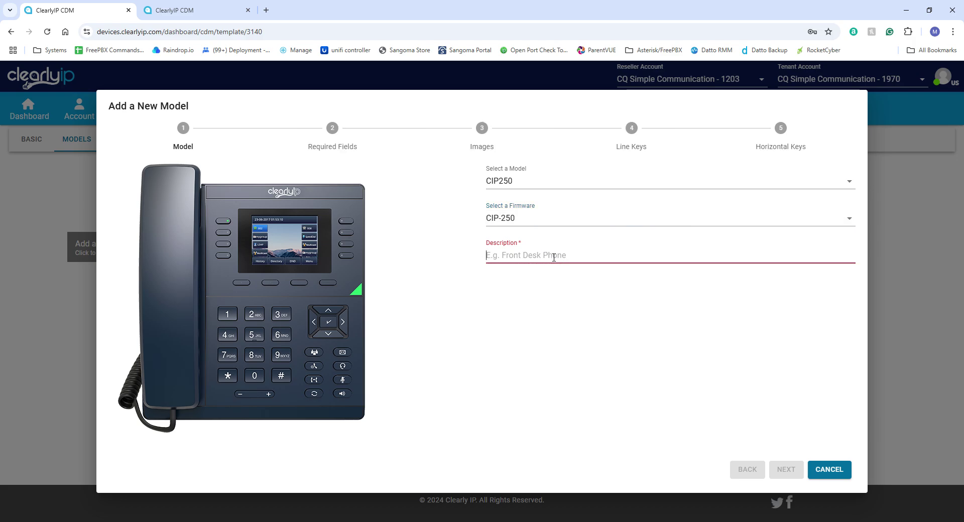
text(CQ)
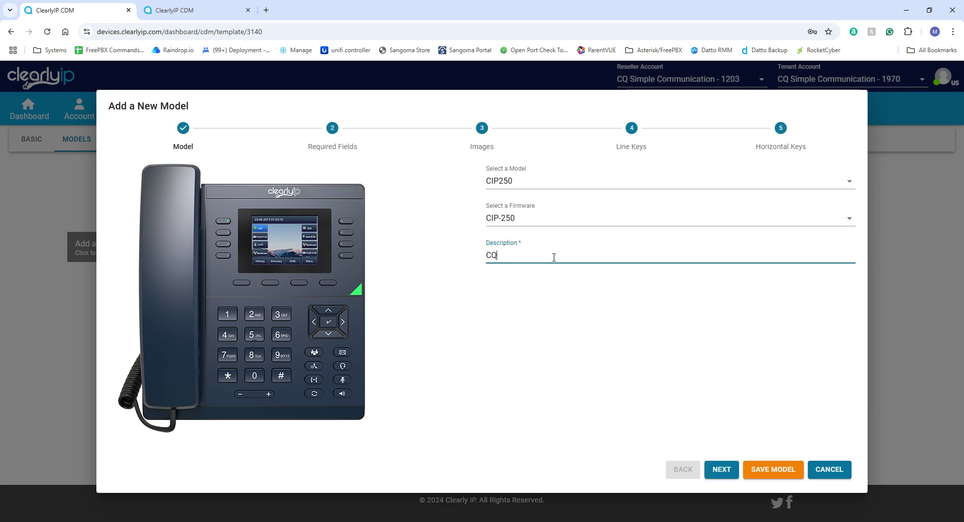
text(450 Base)
text(ic User)
On the Required Fields step, set DND type to Phone controlled.
click(730, 473)
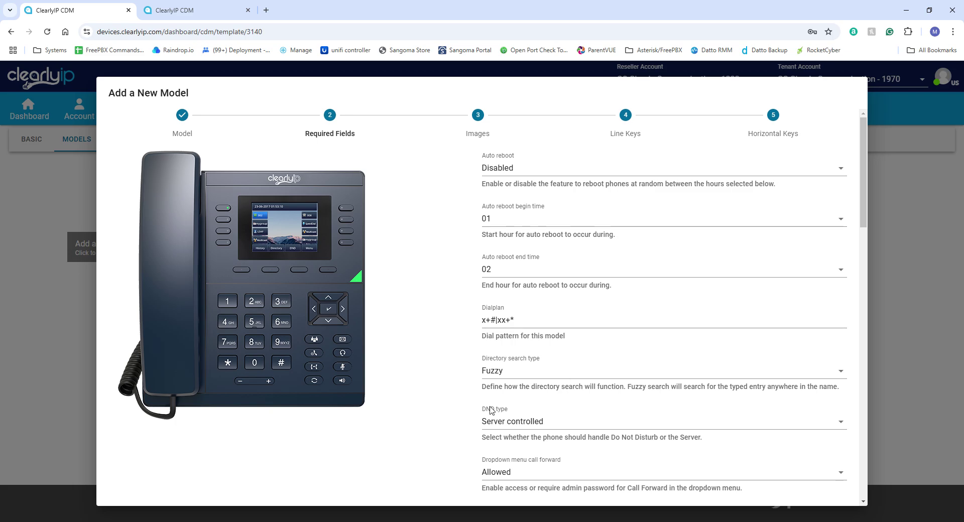
click(522, 426)
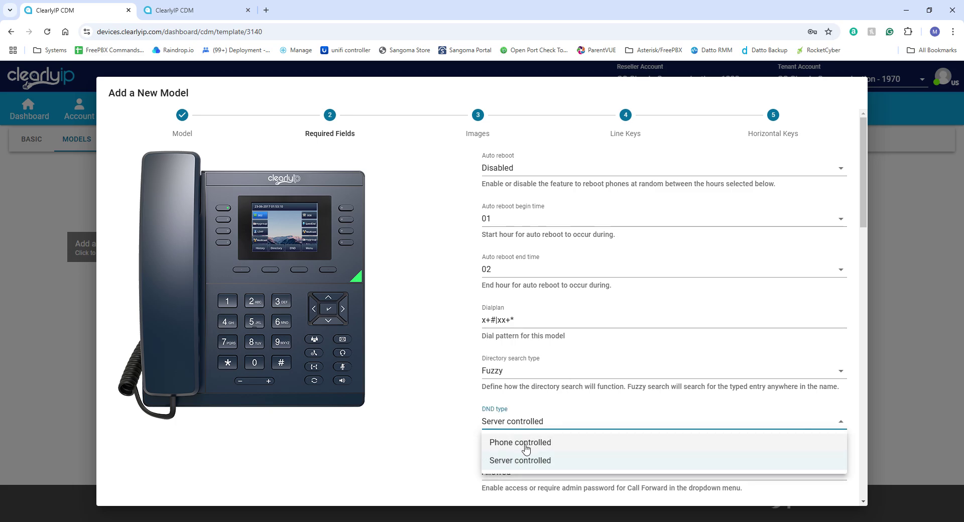
click(524, 446)
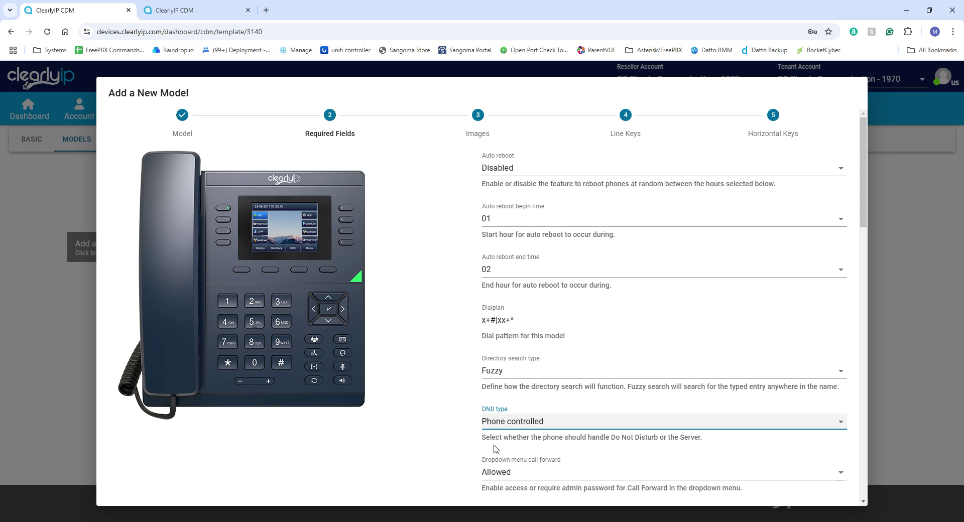
scroll(486, 421, down, 1)
scroll(486, 420, down, 2)
scroll(634, 388, up, 3)
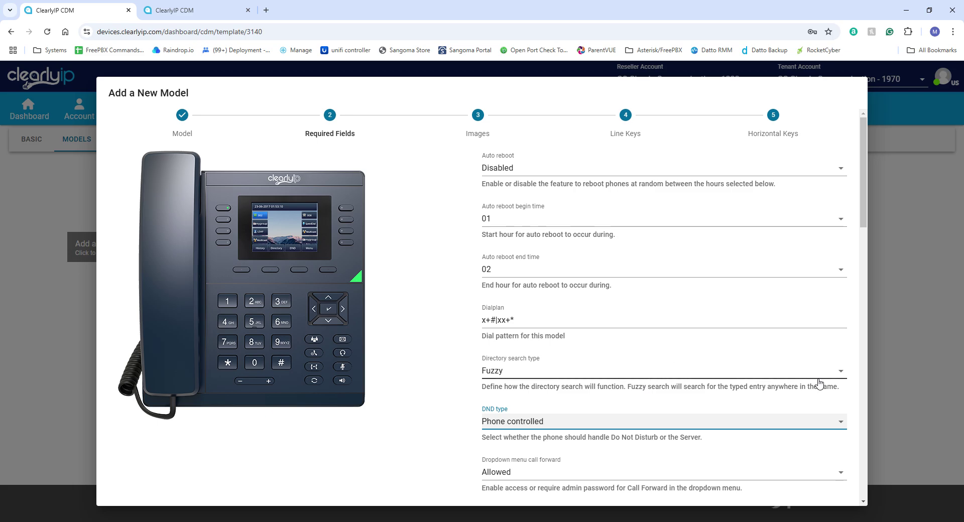
scroll(820, 383, down, 14)
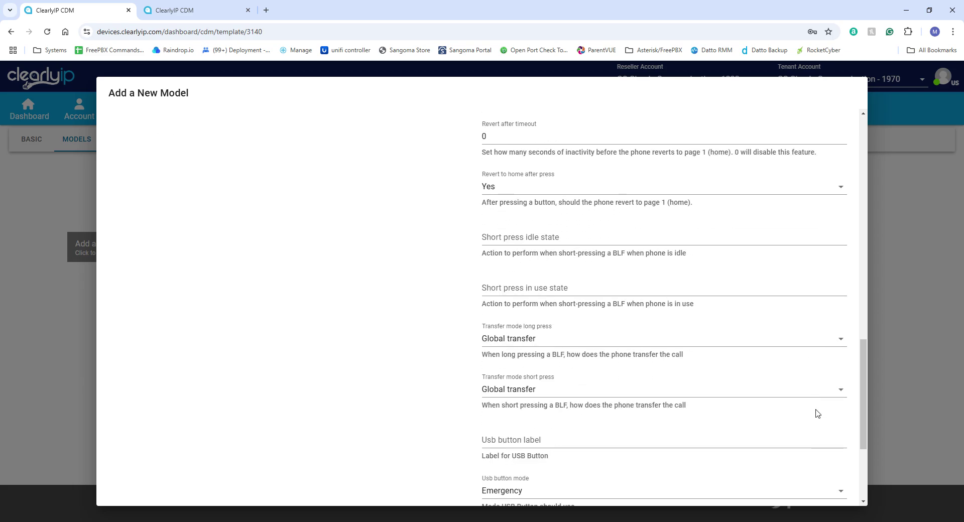
scroll(816, 413, down, 3)
Pass the Images step without a background image to reach Line Keys.
click(714, 483)
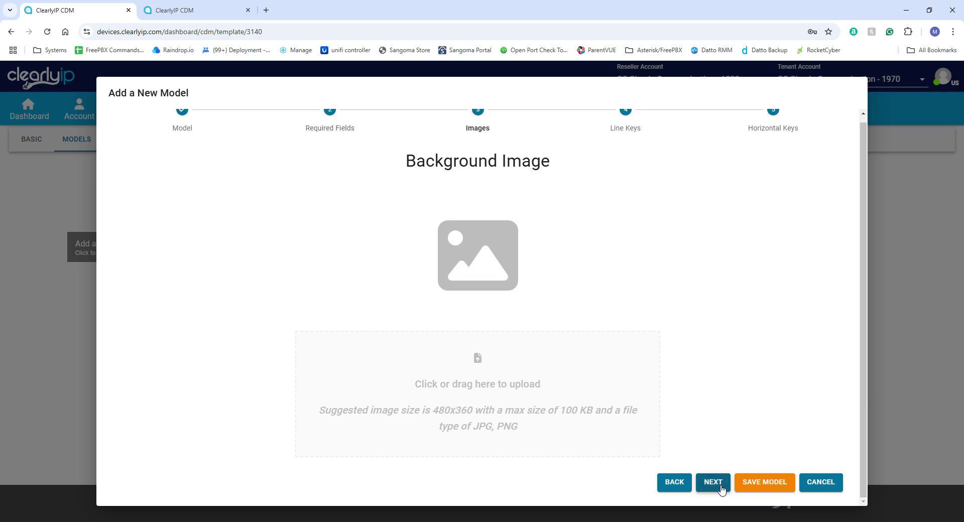
scroll(506, 328, up, 1)
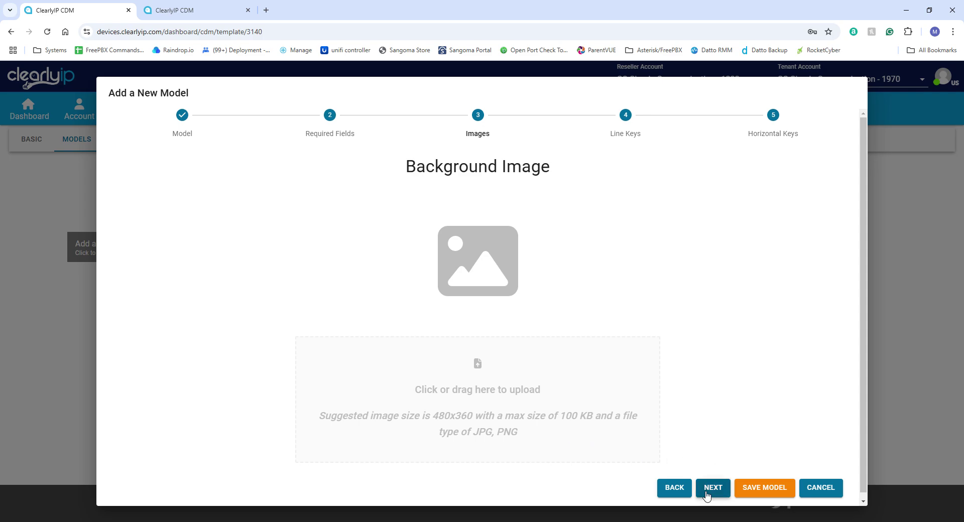
click(711, 489)
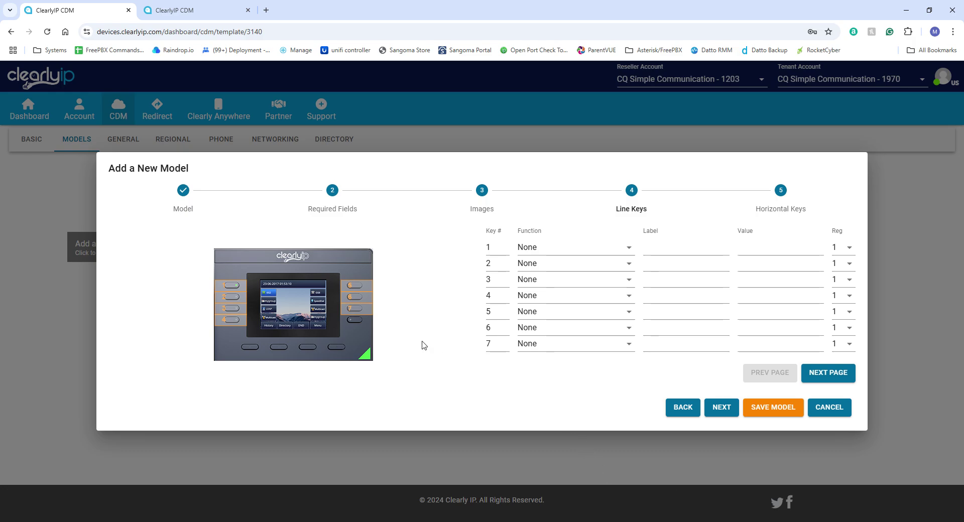
Set line keys 1 and 2 to the Line function.
click(601, 249)
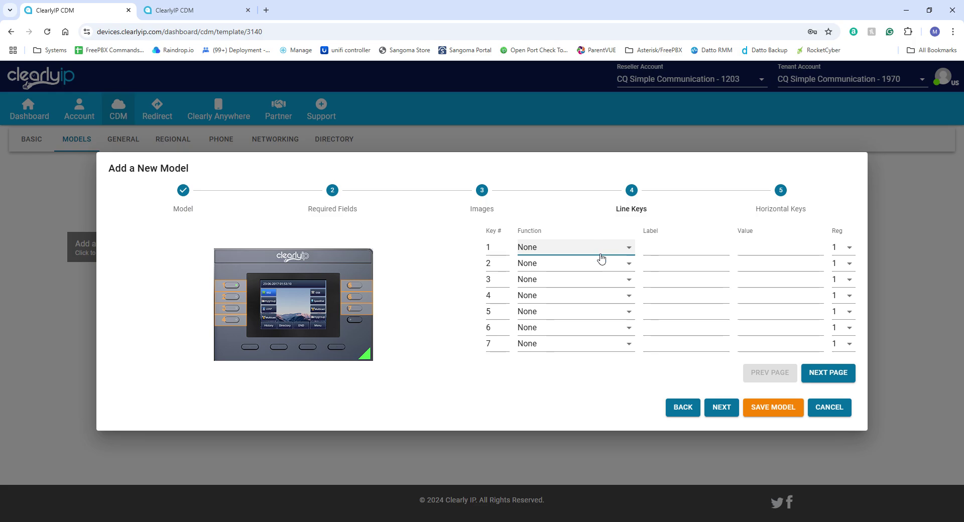
click(577, 465)
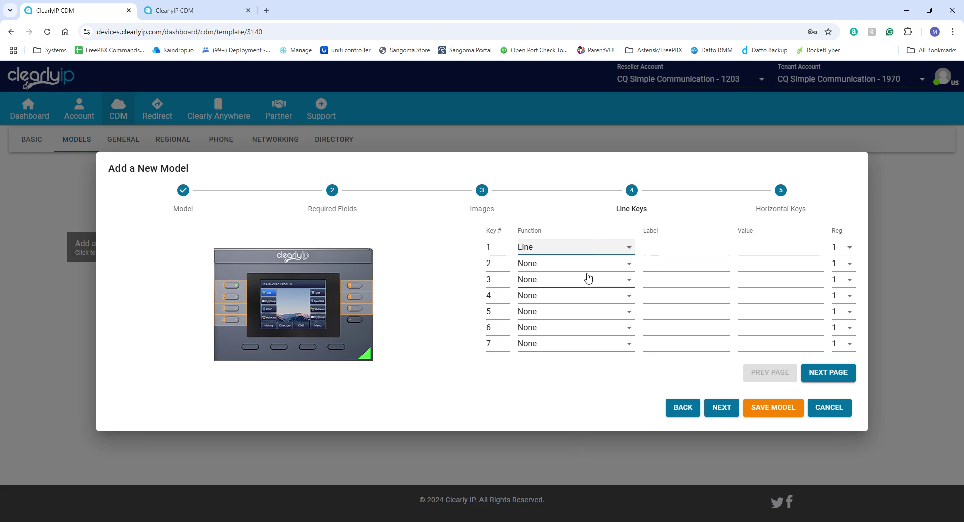
click(585, 266)
click(557, 191)
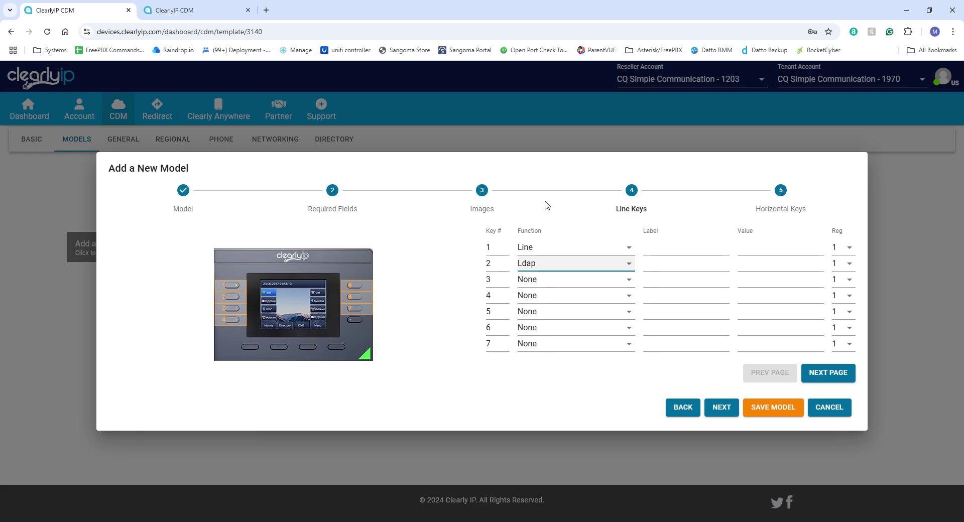
click(547, 161)
Make key 3 a Call park key labelled 'Park' with value 700.
click(556, 282)
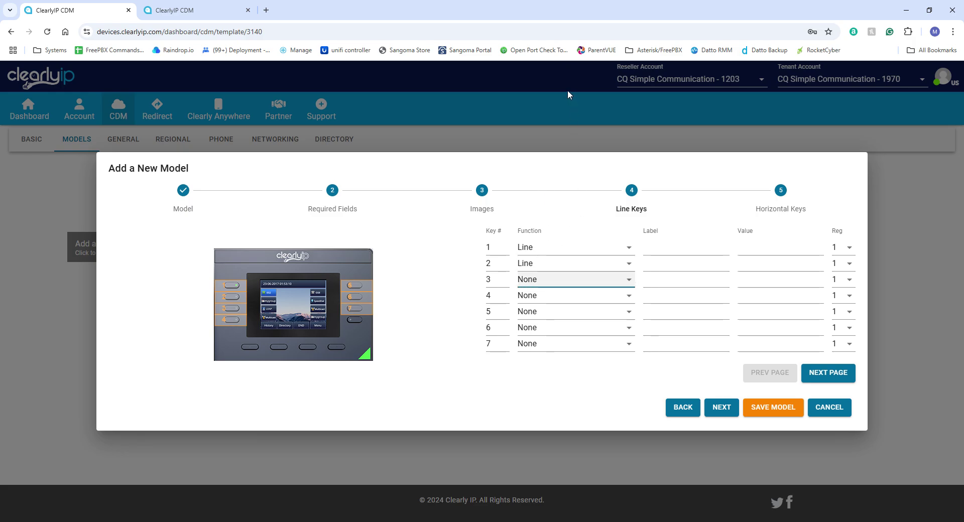
key(c)
click(667, 284)
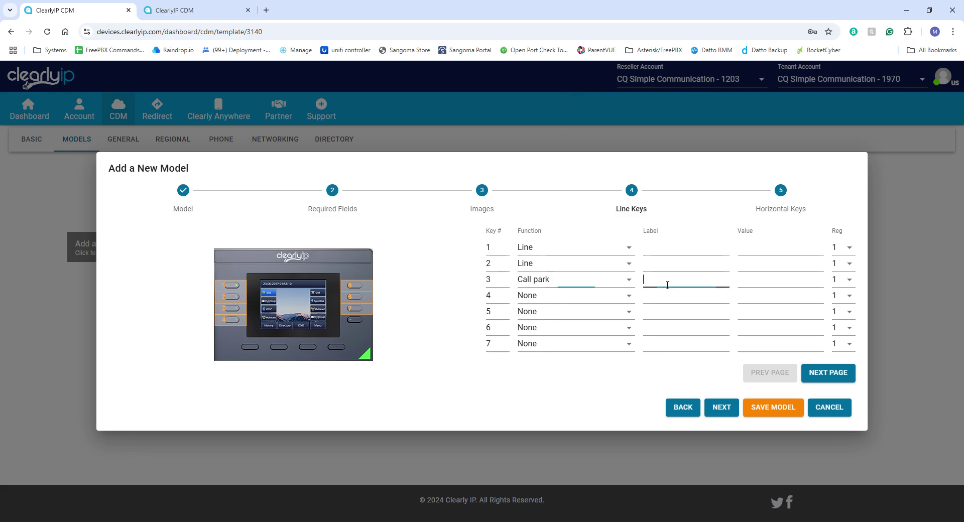
text(Park)
key(Tab)
text(700)
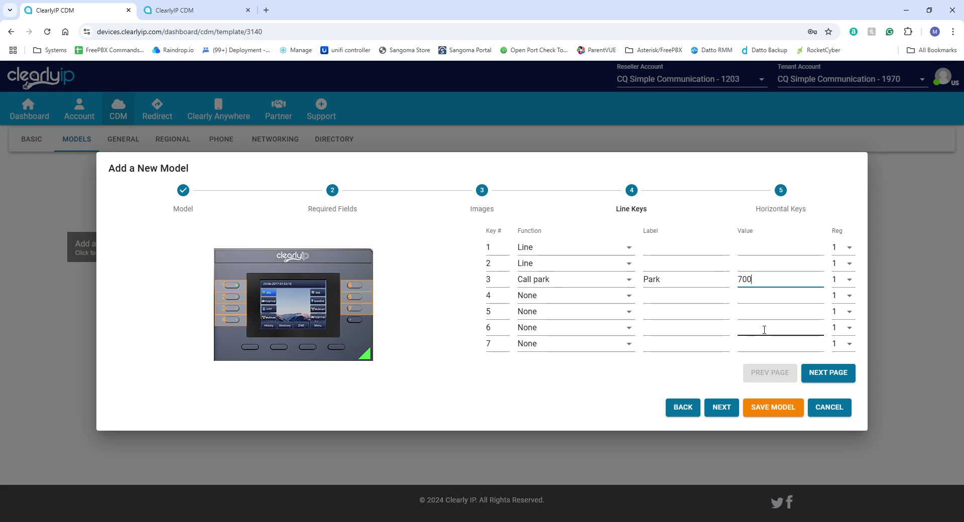
click(622, 300)
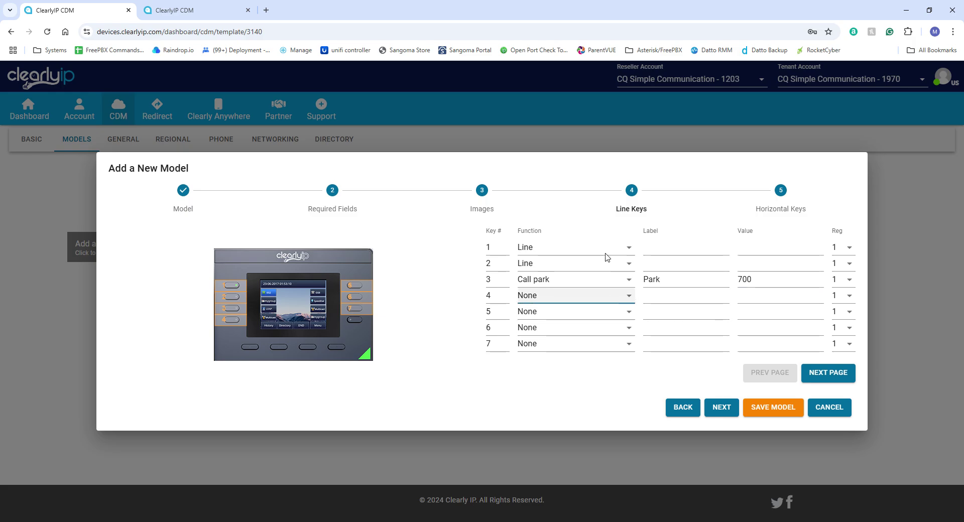
Set keys 4 and 5 to BLF, labelled 'Lot 701'/'Lot 702' with values 701/702.
key(b)
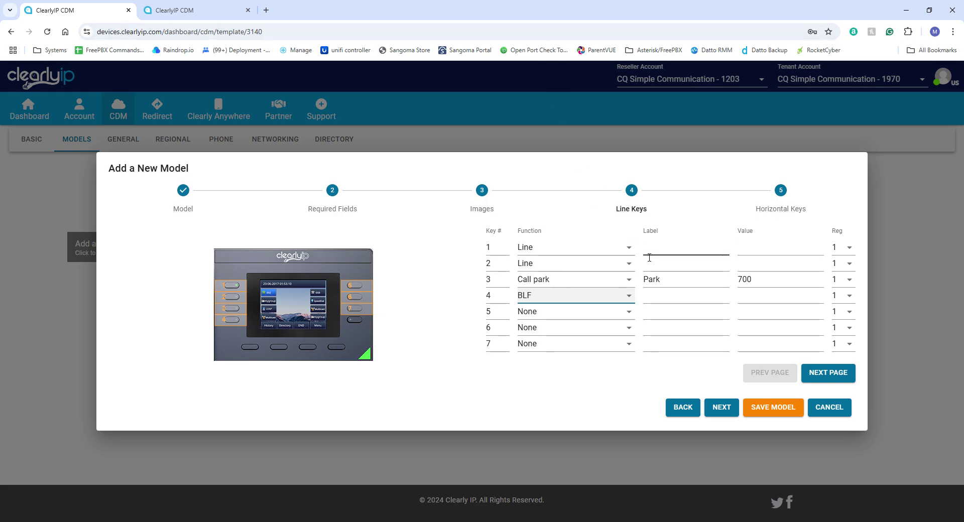
click(663, 299)
text(Lot 701)
key(Tab)
text(701)
key(Tab)
key(Tab)
key(Tab)
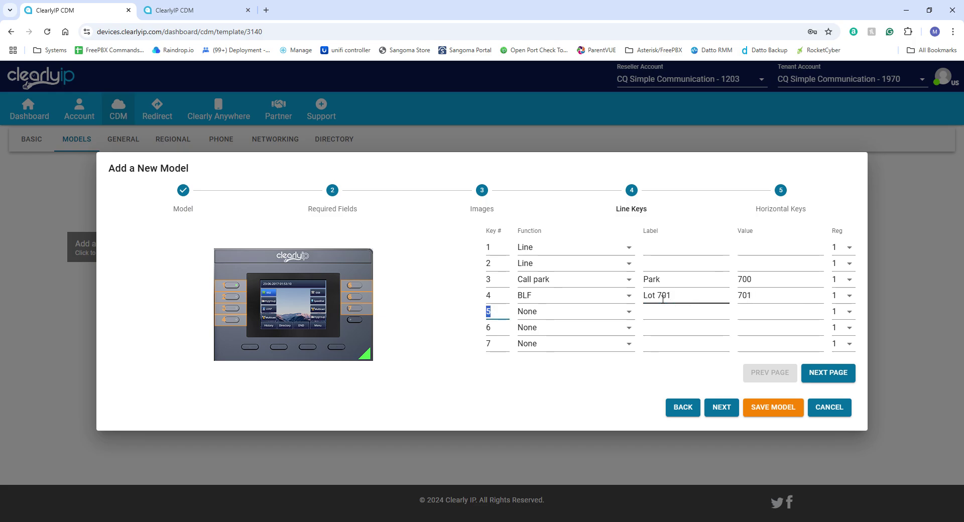
key(b)
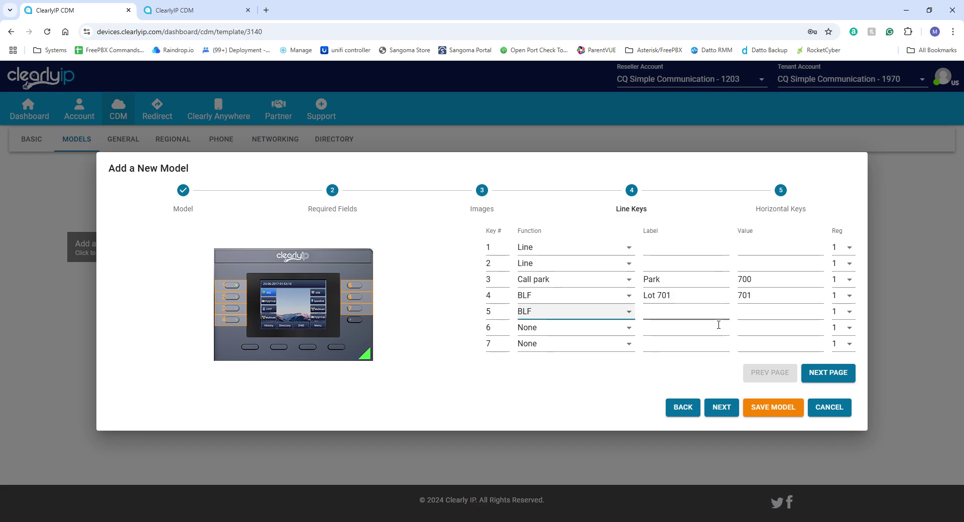
key(Tab)
text(Lot 702)
key(Tab)
text(702)
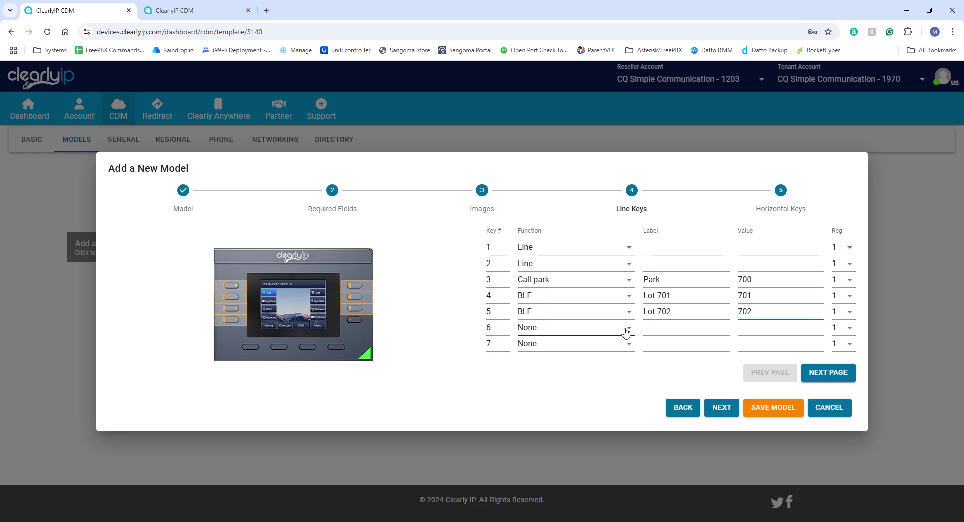
Set key 6 to PhoneApps-Parking and key 7 to BLF Smart Linked.
key(Tab)
key(Tab)
key(Tab)
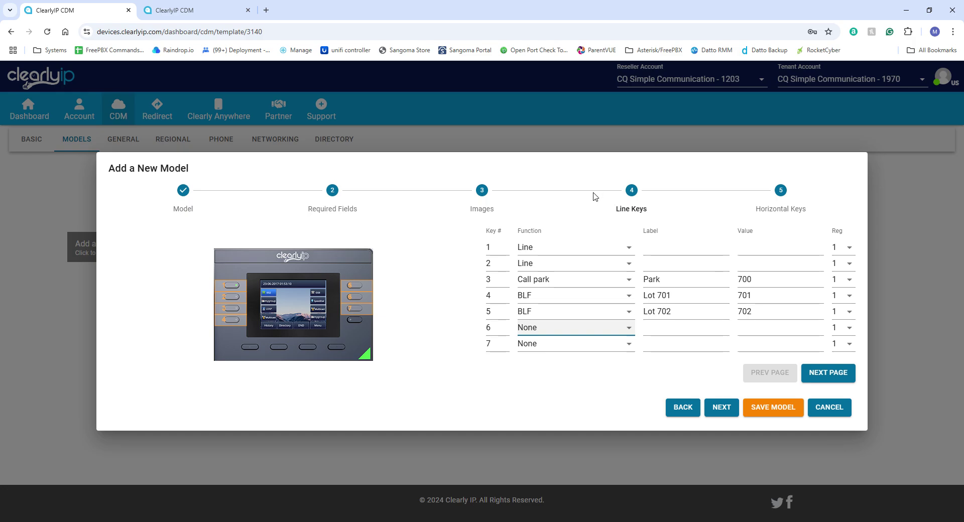
key(p)
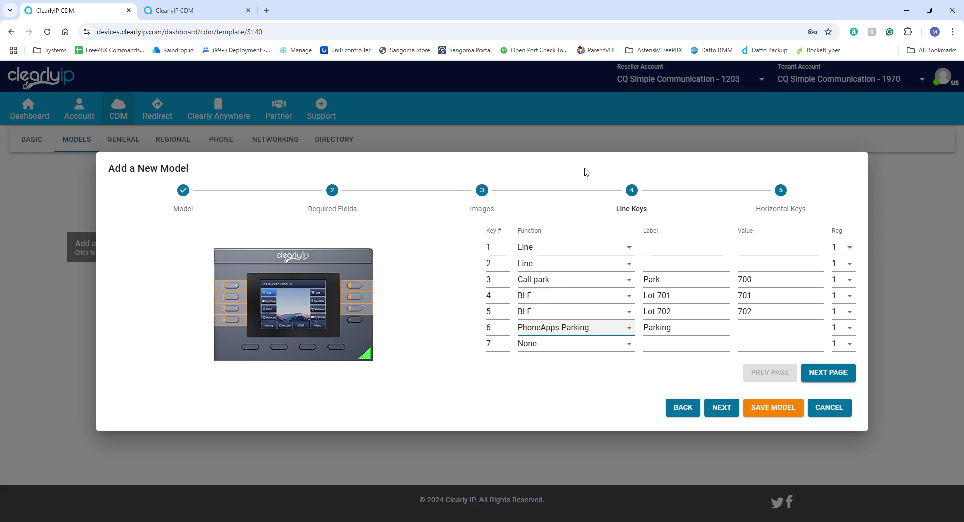
click(631, 350)
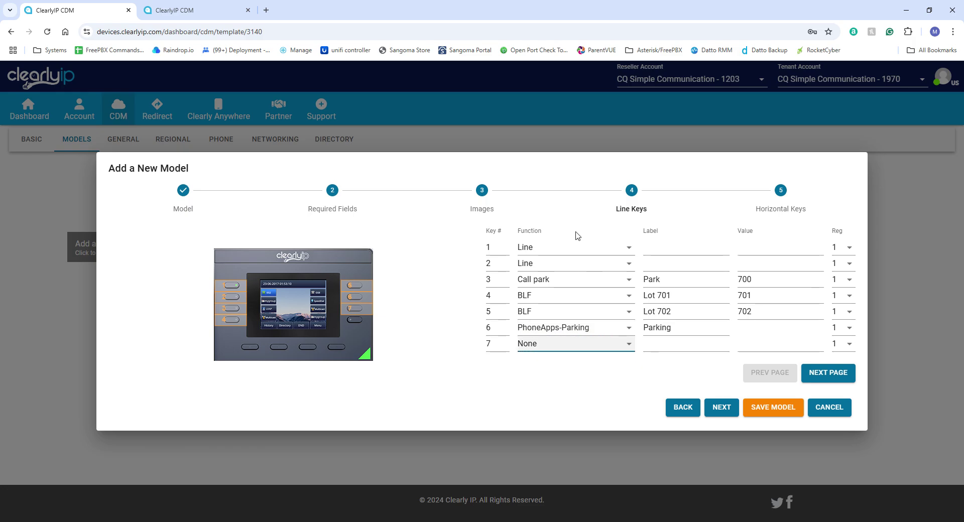
click(566, 124)
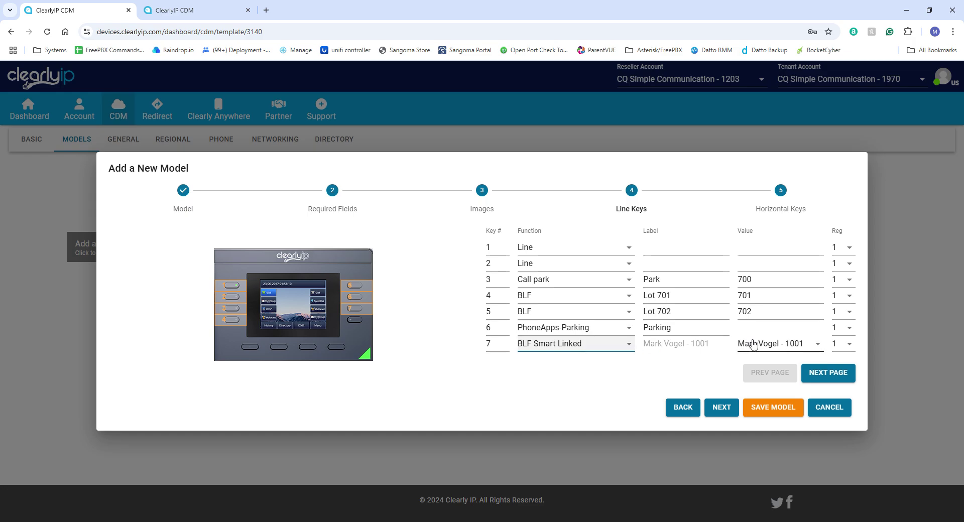
Change line key 7's smart BLF value from extension 1001 to 1003.
click(799, 345)
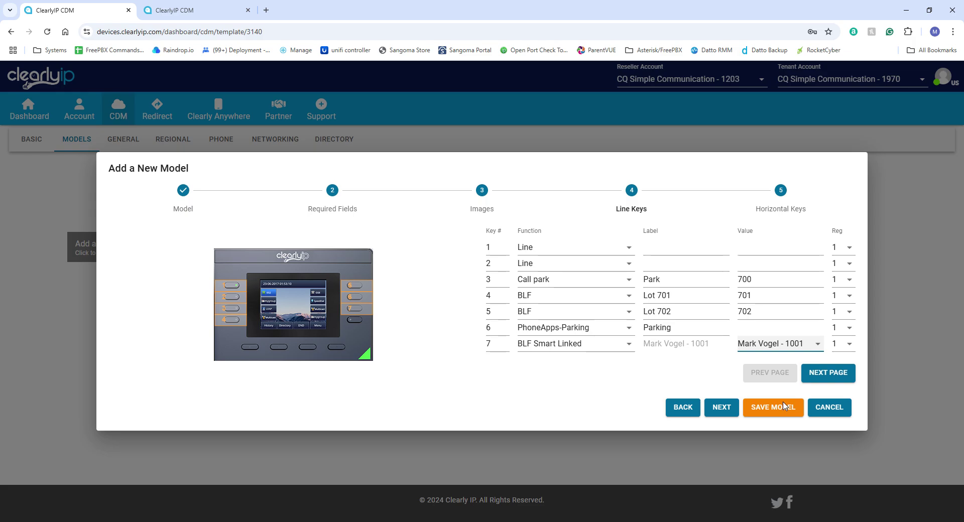
key(Down)
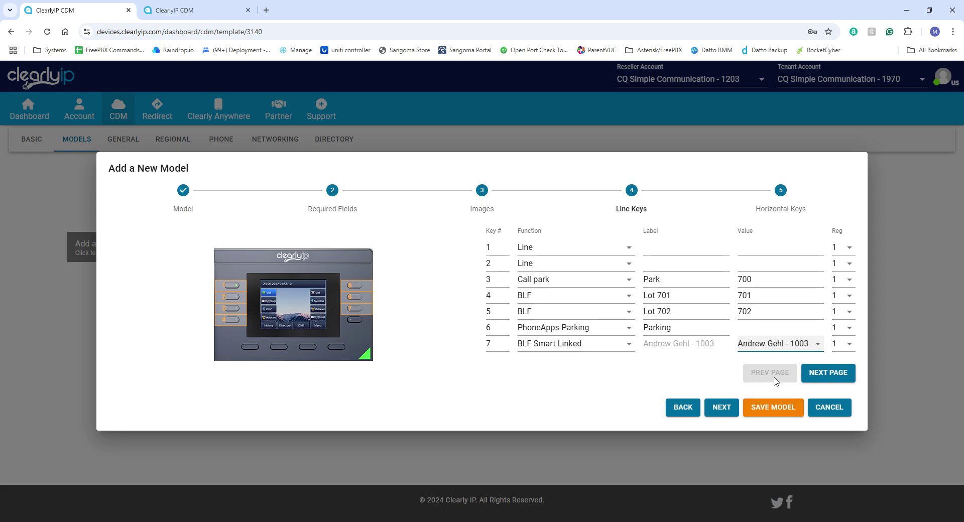
click(826, 374)
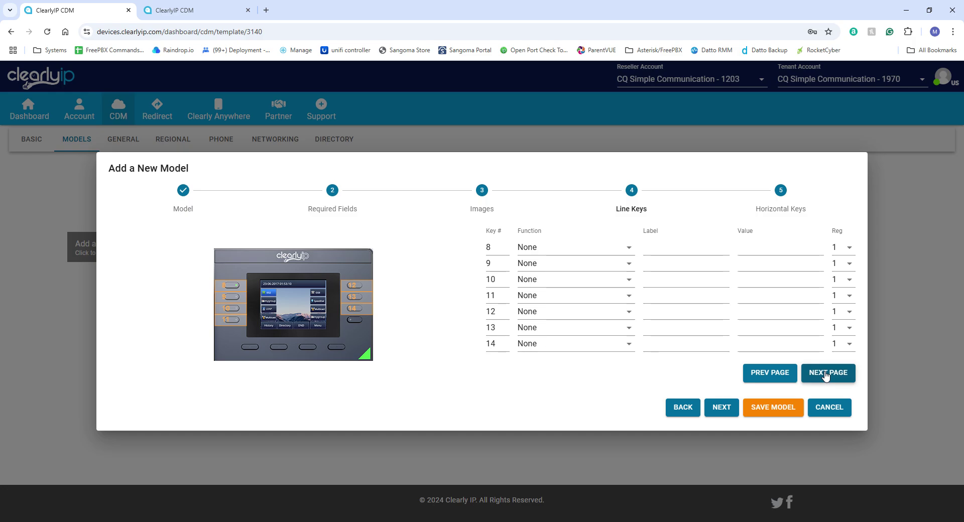
Check the other line-key pages, then continue to the Horizontal Keys step.
click(826, 374)
click(772, 376)
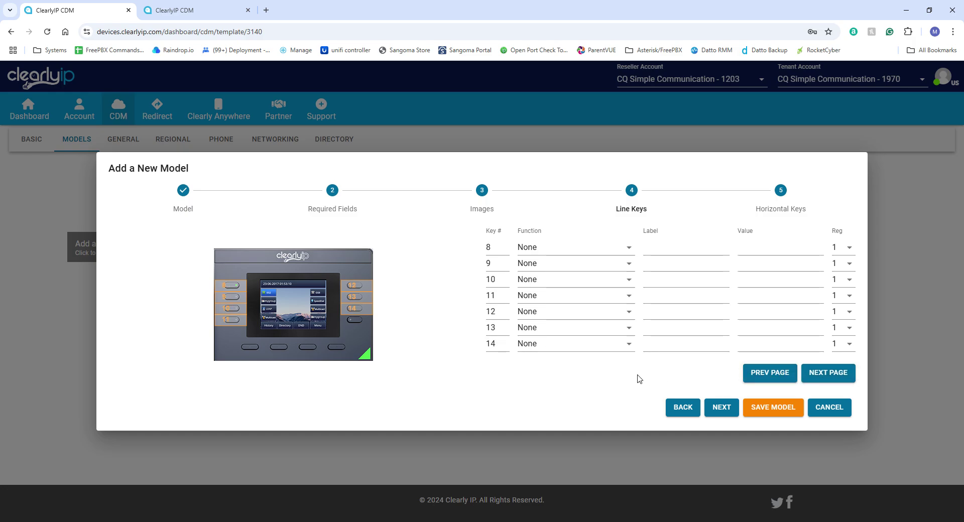
click(773, 377)
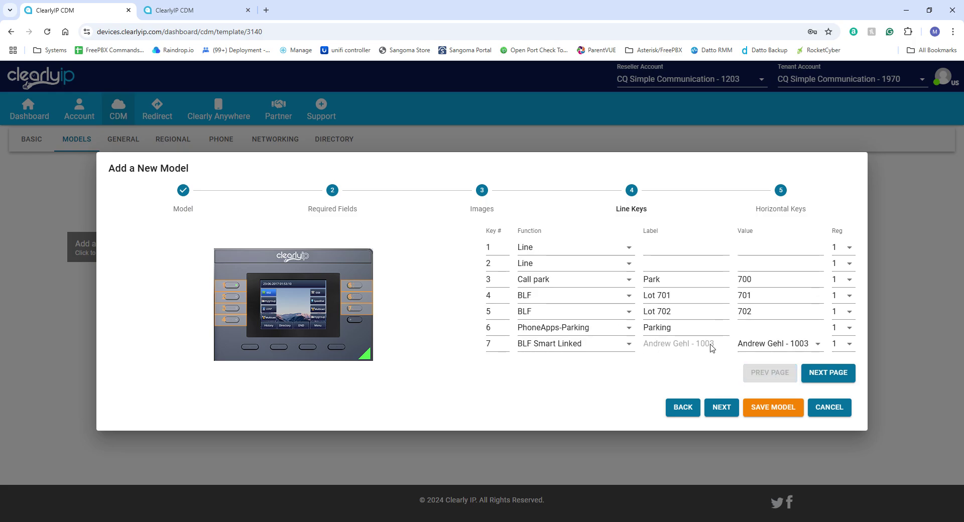
click(723, 409)
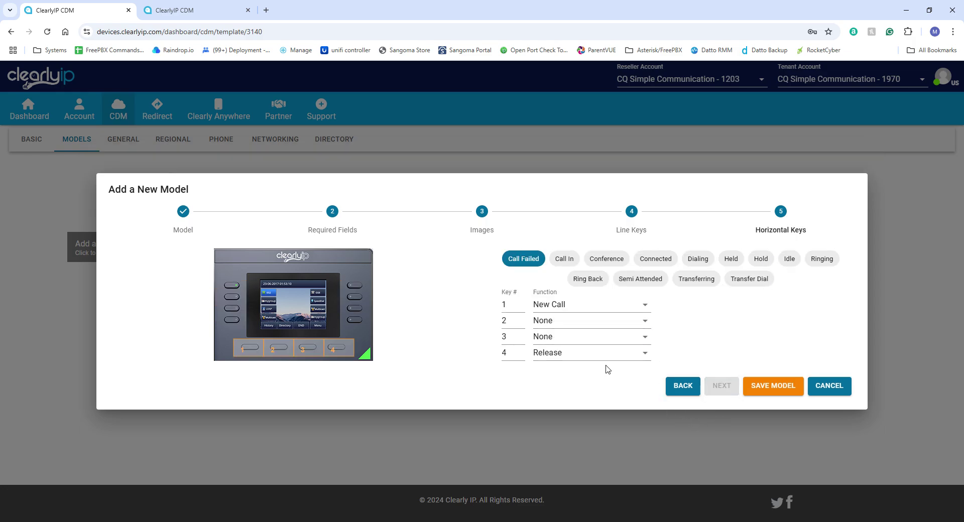
Save the CQ450 Basic User model into Training Template's models.
click(786, 392)
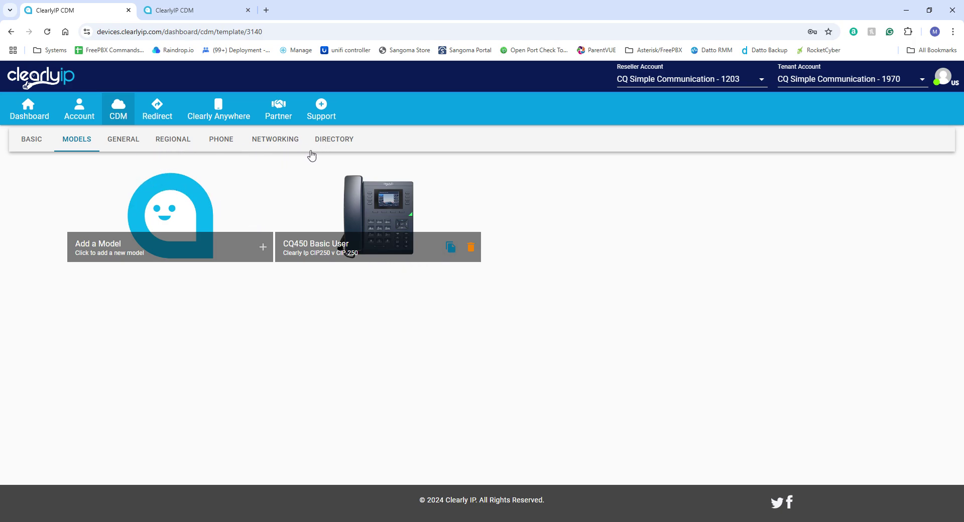
Browse the template's General, Regional and Phone settings tabs.
click(125, 144)
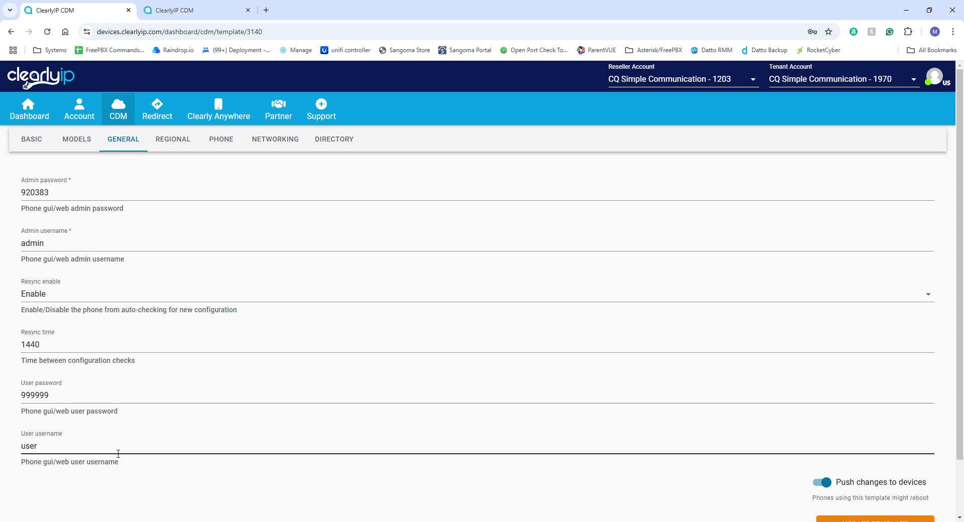
click(171, 141)
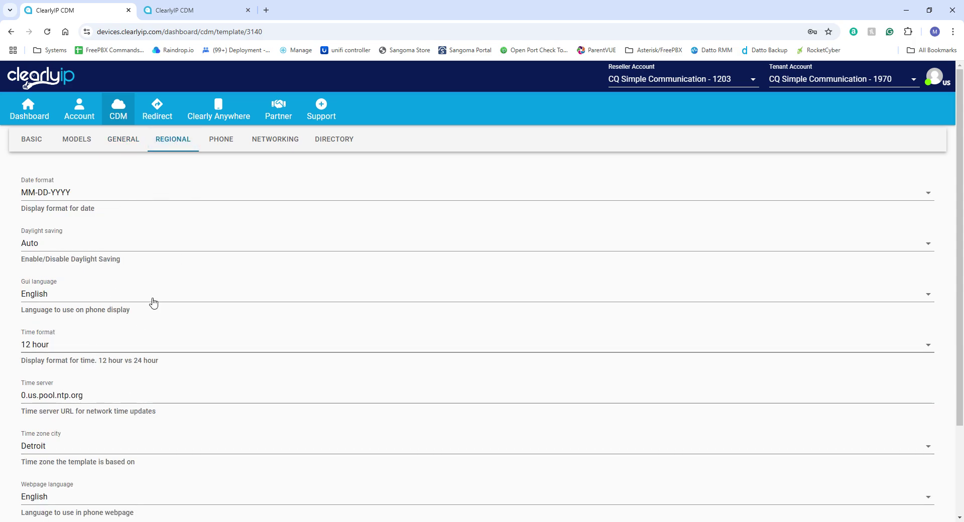
click(222, 149)
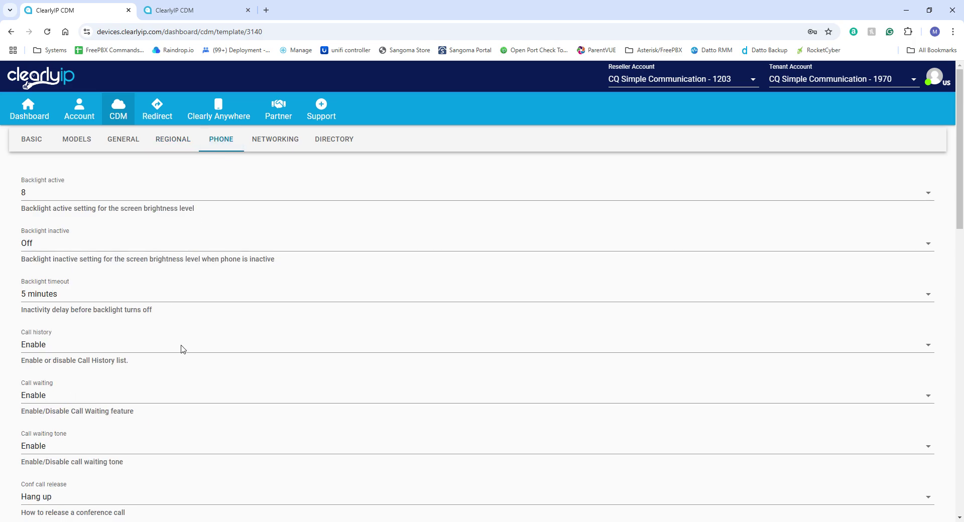
Visit Partner Resources, then reopen Training Template from the CDM Templates list.
click(278, 108)
click(271, 139)
mouse_move(246, 122)
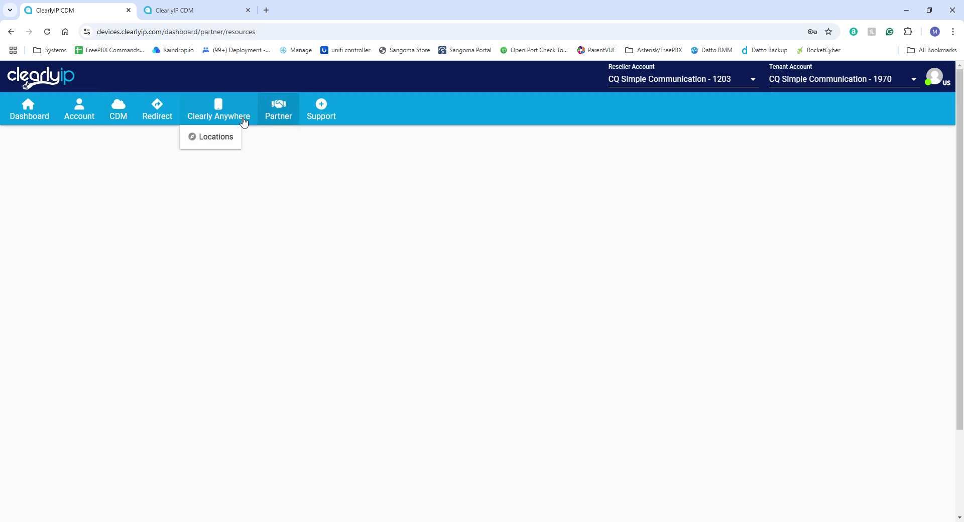
mouse_move(121, 117)
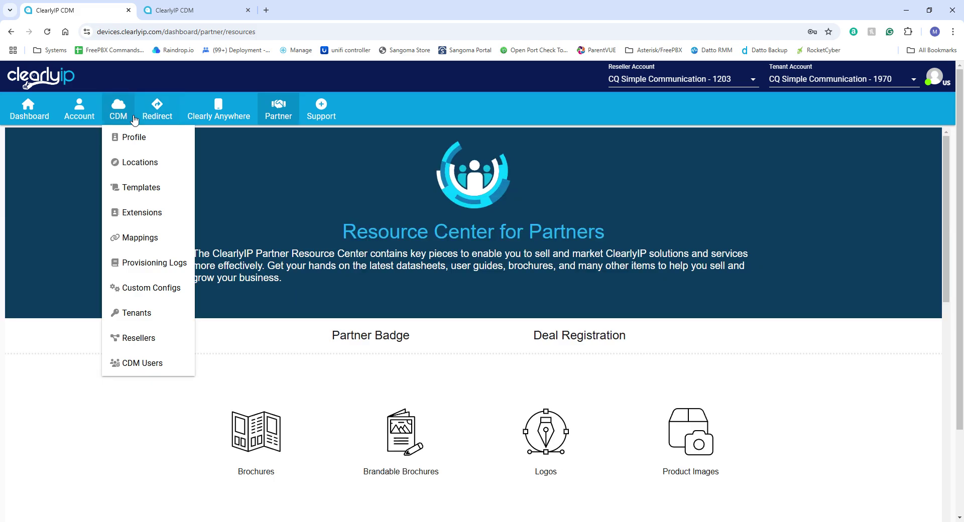
click(143, 188)
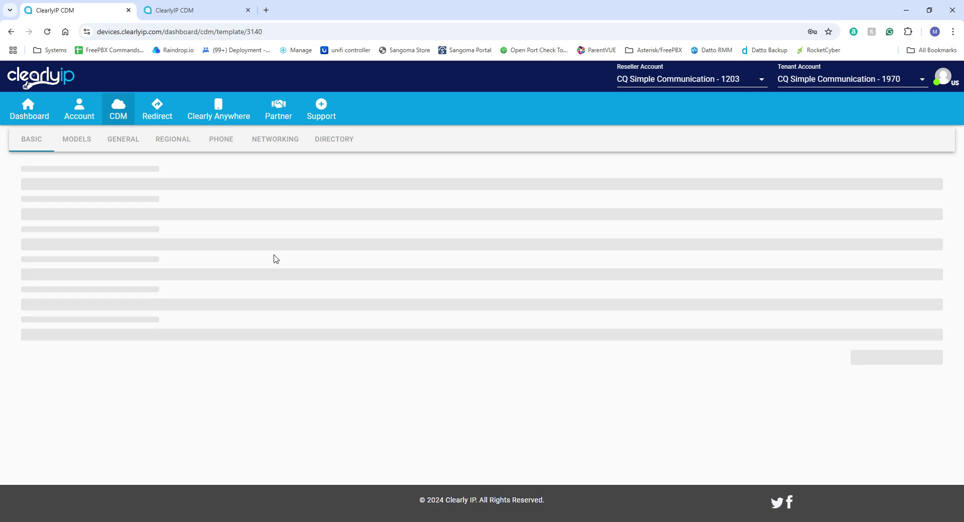
Check the template's Directory settings, return to its Models list, and open the CDM menu.
click(79, 141)
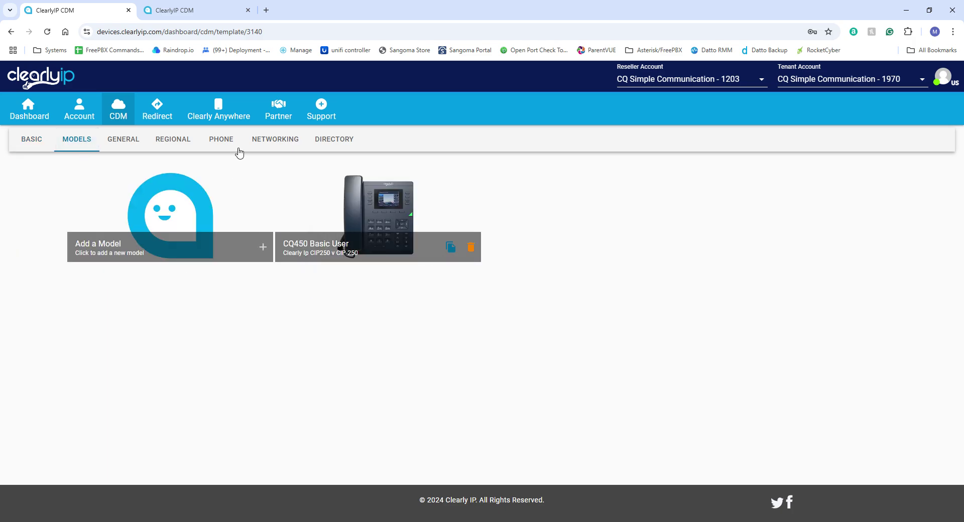
click(333, 143)
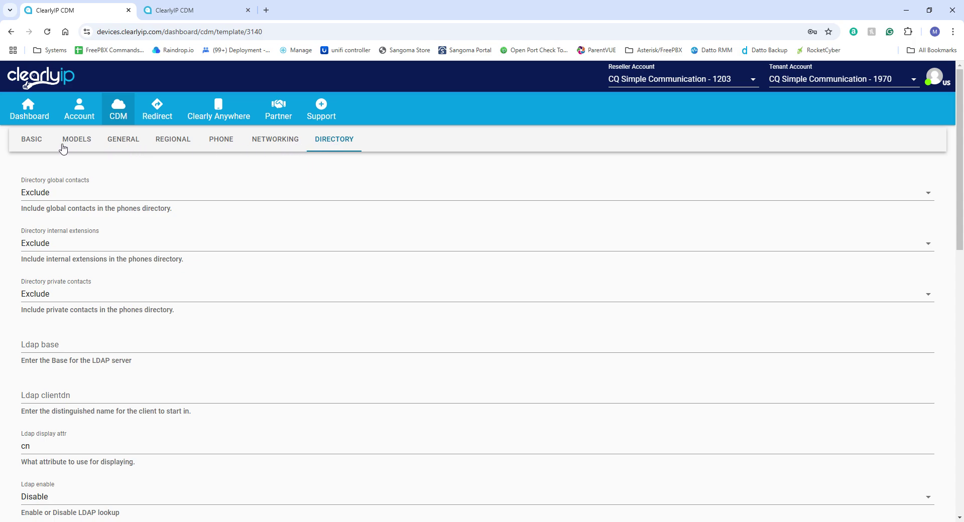
click(86, 143)
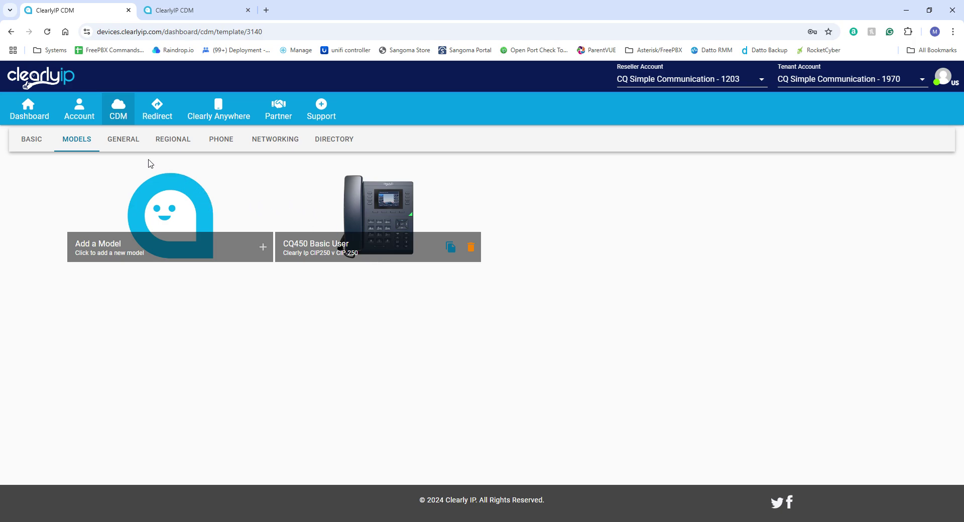
click(123, 117)
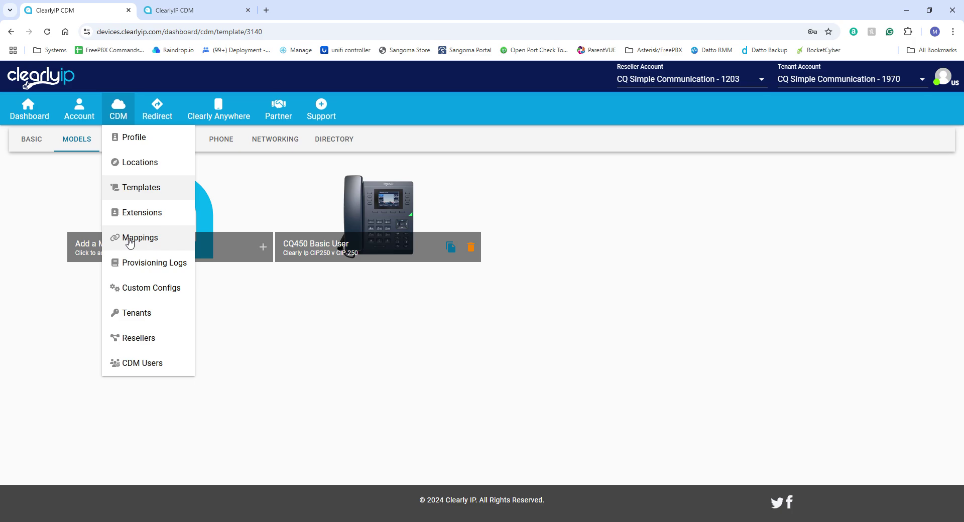
Start a new device mapping at the Demo NFR's - ClearlyCloud location (3425).
click(130, 240)
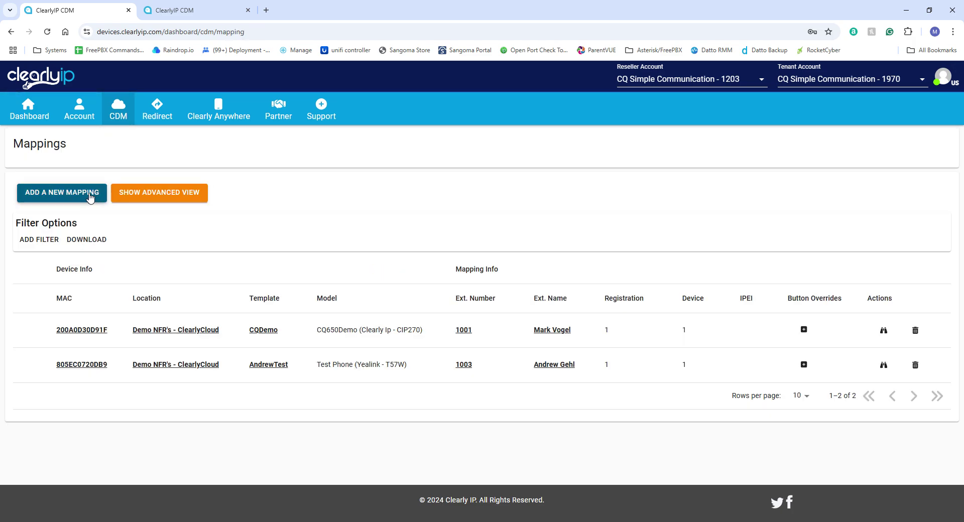
click(84, 196)
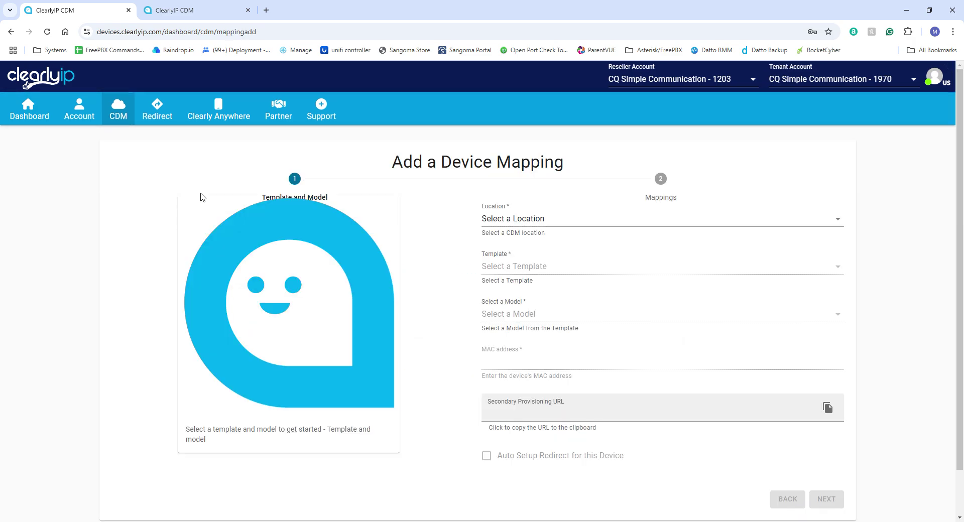
click(554, 223)
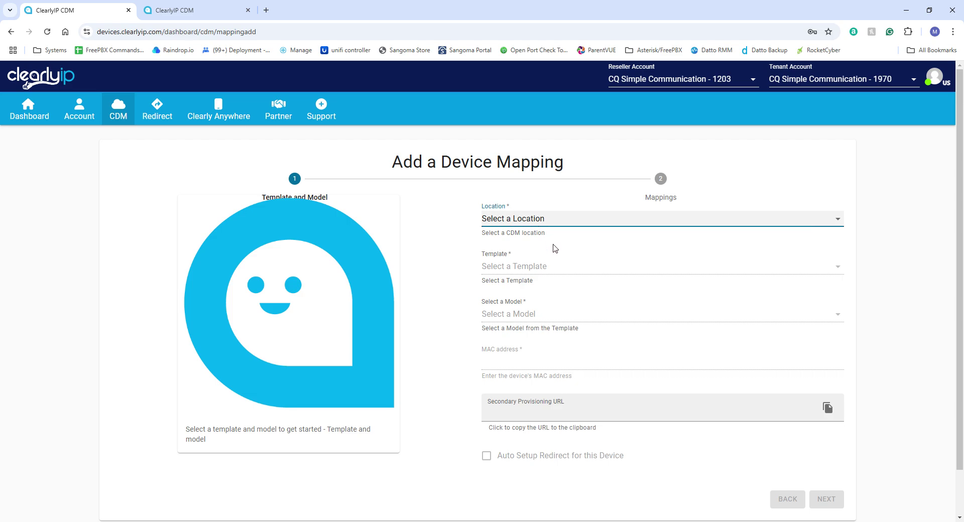
click(555, 248)
Choose Training Template and its CQ450 Basic User - CIP-250 model for the mapping.
click(558, 270)
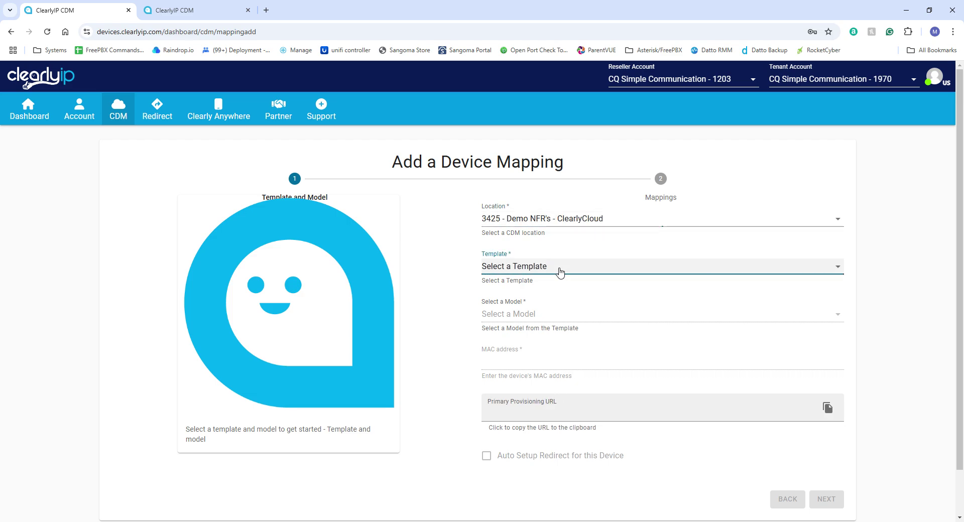
click(546, 358)
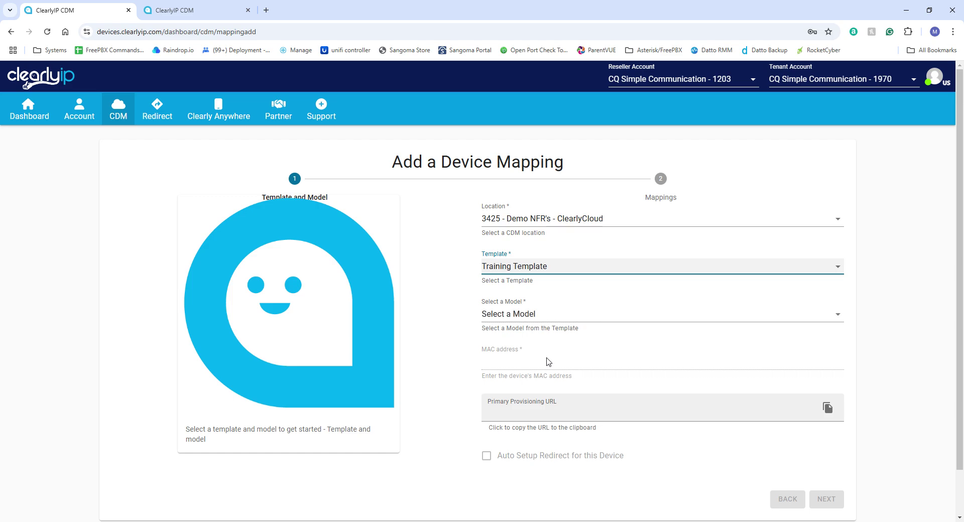
click(533, 316)
click(531, 346)
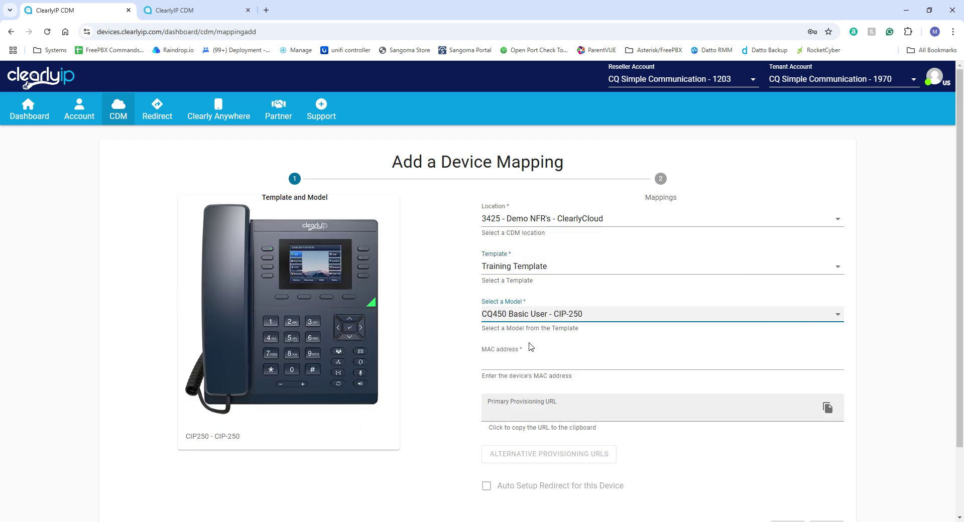
click(536, 368)
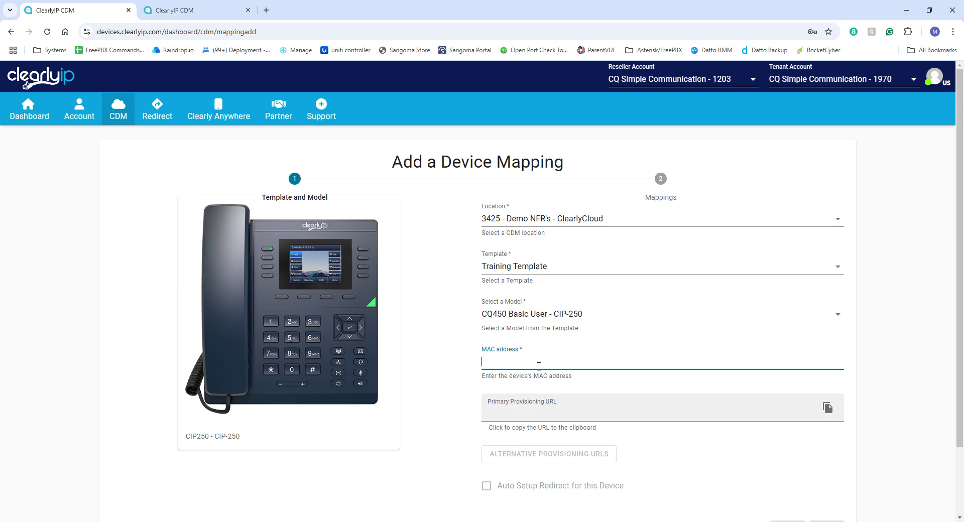
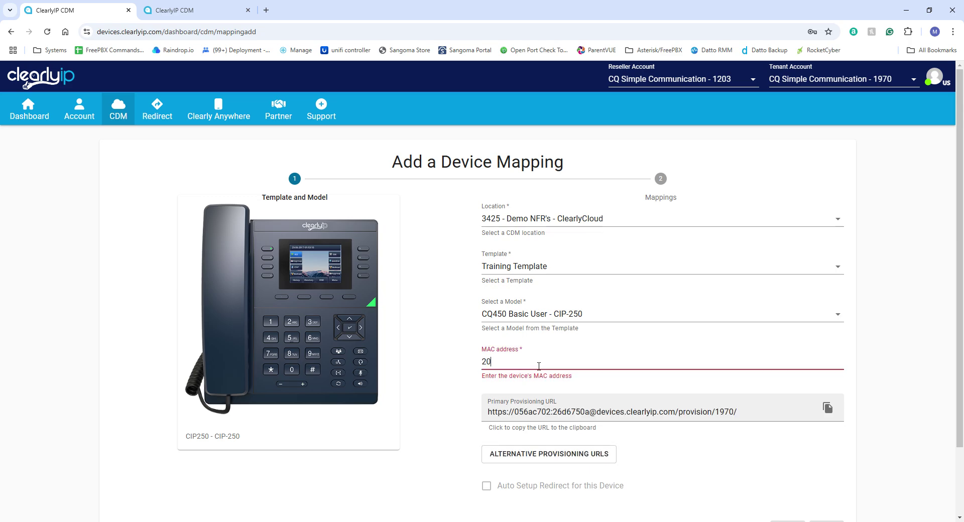
Enter the phone's MAC address 200A0D30129B, correcting a typo.
key(BackSpace)
key(BackSpace)
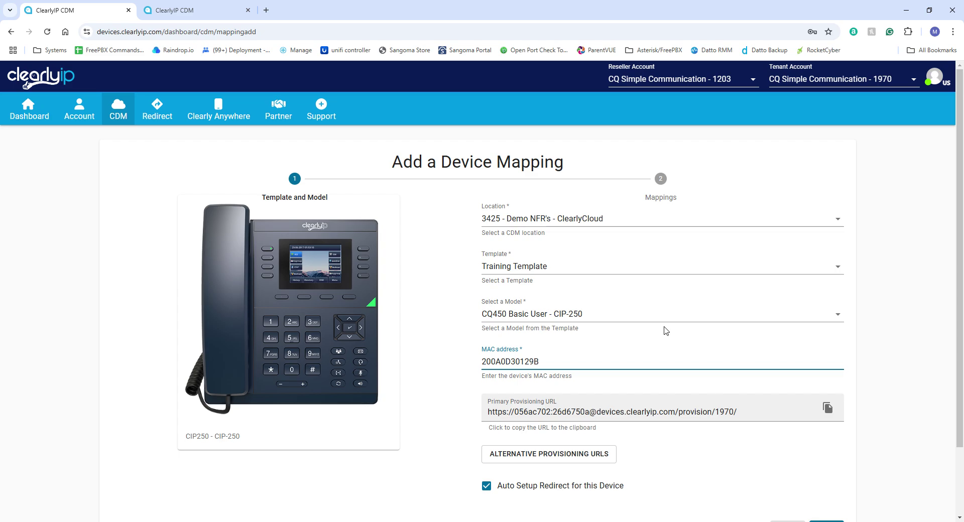
Copy the Primary Provisioning URL and continue to the Mappings step.
scroll(666, 330, down, 1)
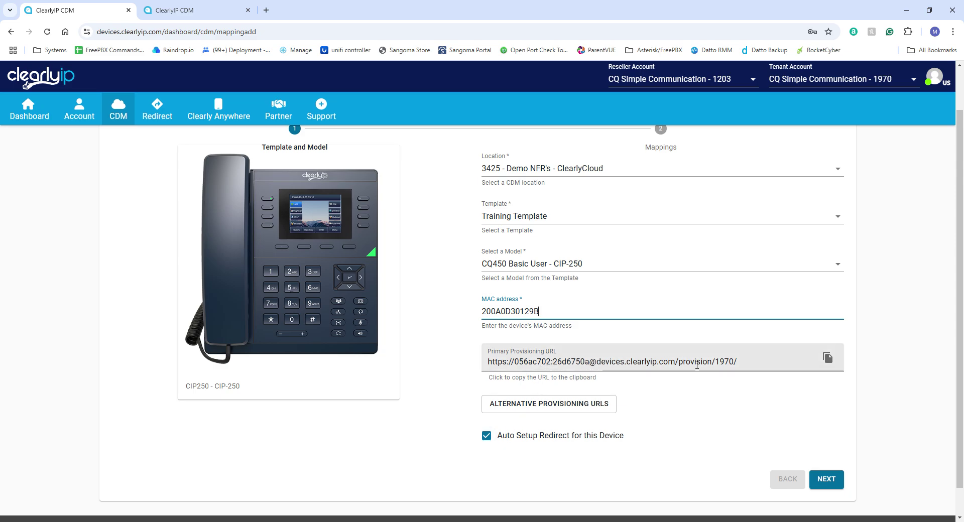
double_click(827, 357)
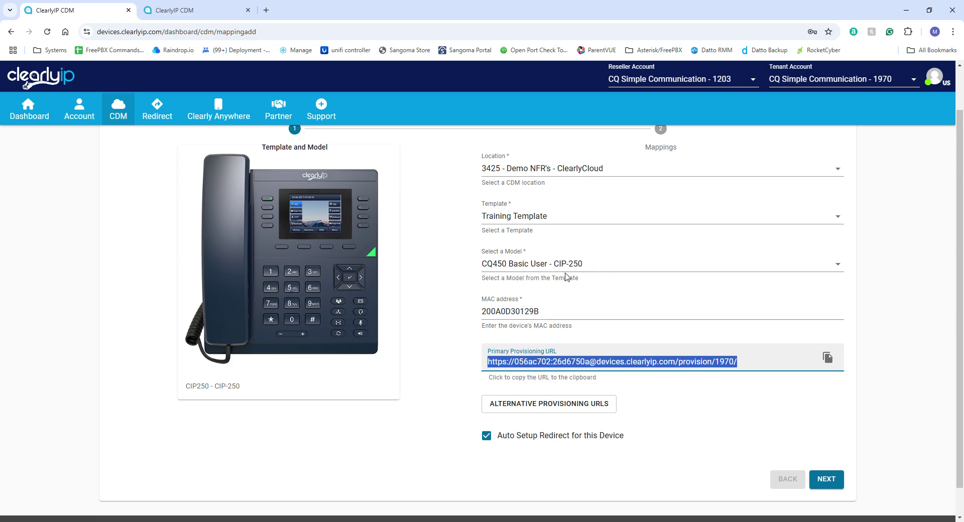
click(827, 479)
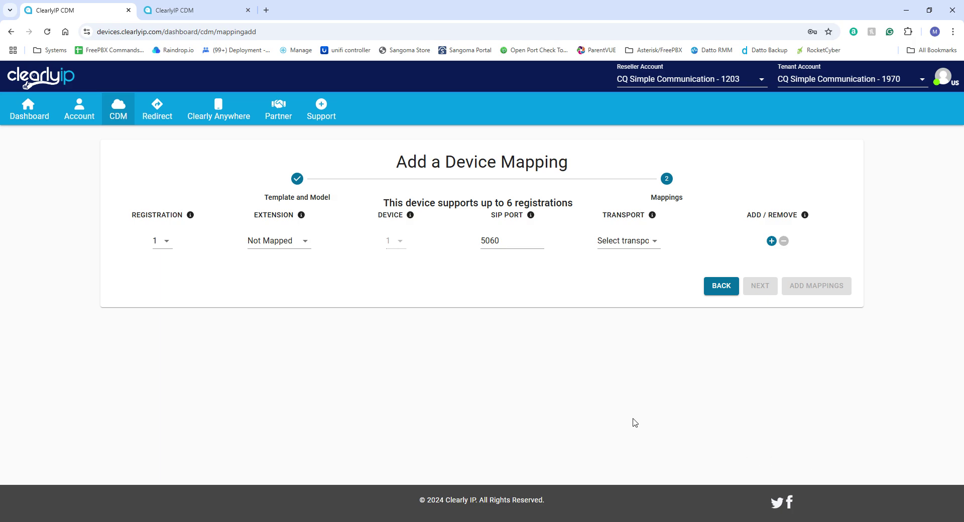
Map registration 1 to extension 1004 over UDP and add the mapping.
click(306, 243)
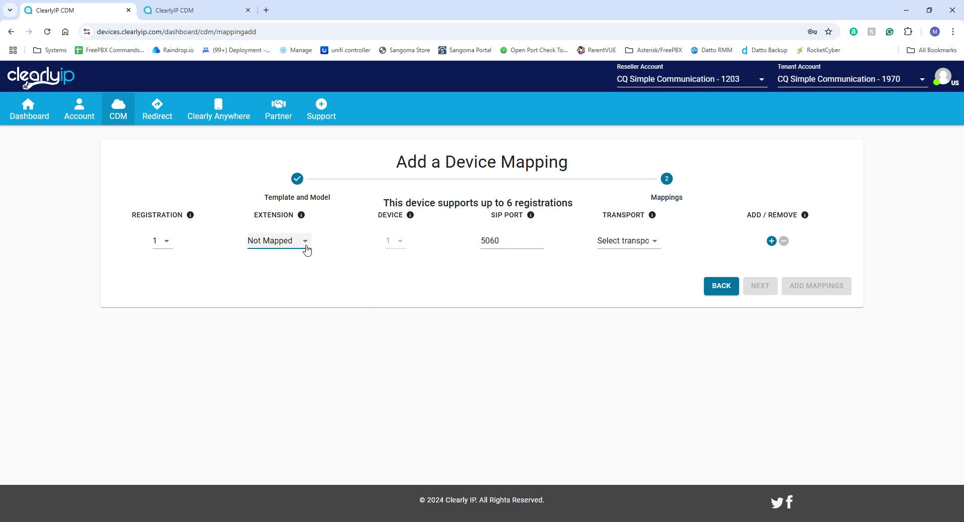
click(300, 312)
click(654, 241)
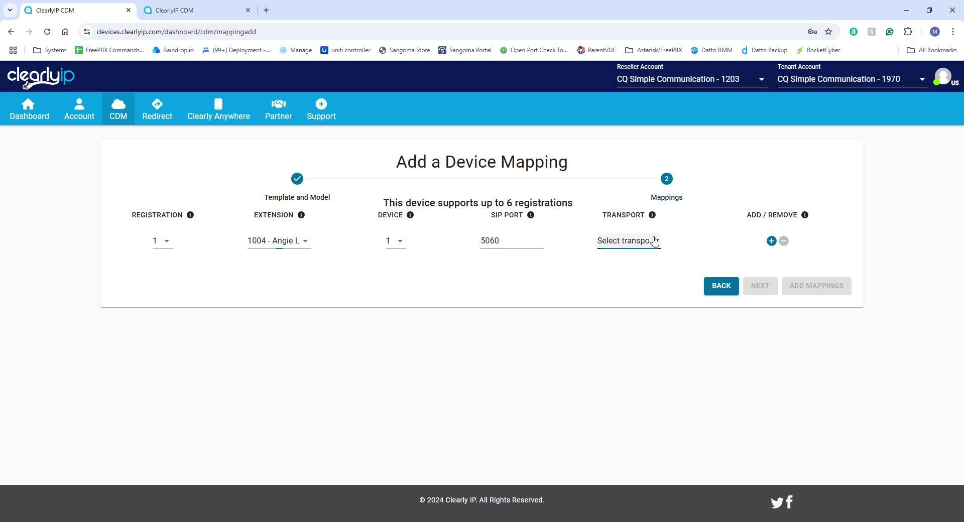
click(635, 274)
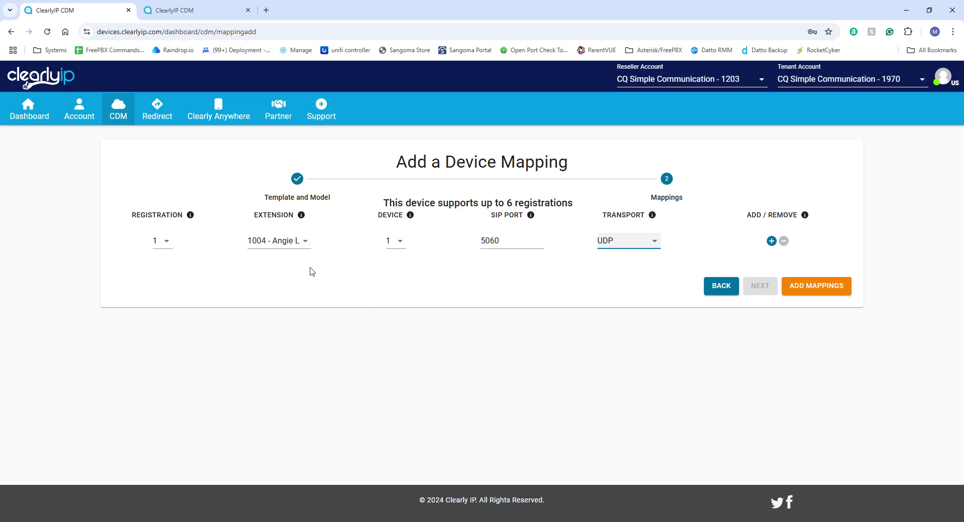
click(834, 292)
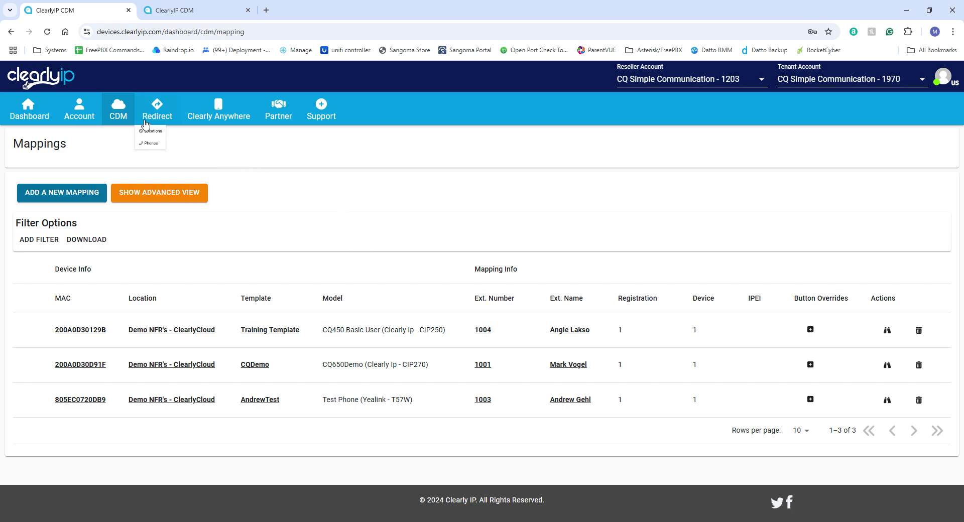
Reopen Training Template (3140) and open its CQ450 Basic User model for editing.
mouse_move(129, 115)
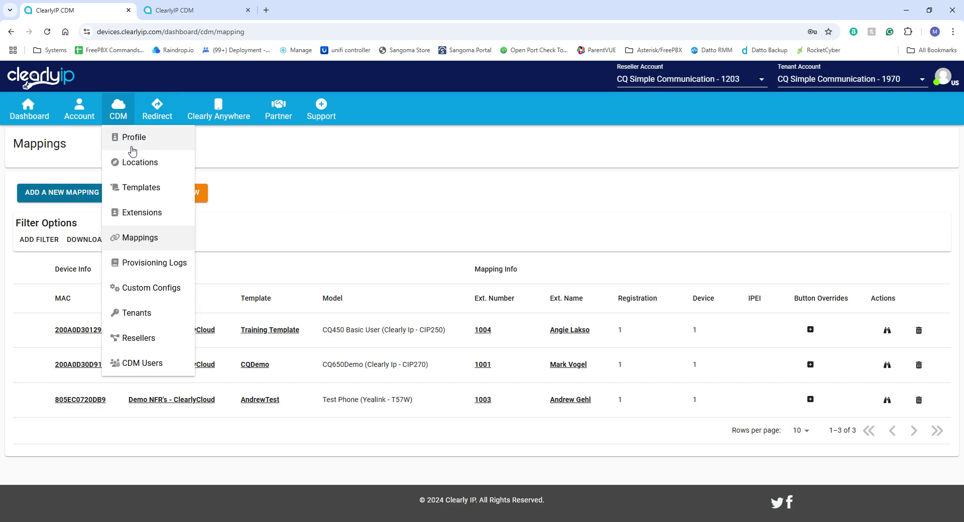
click(132, 194)
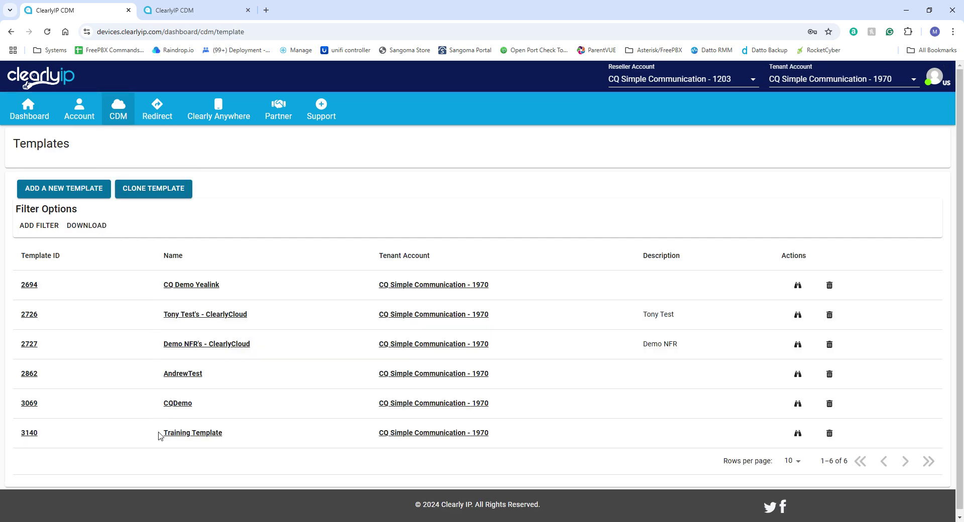
click(798, 434)
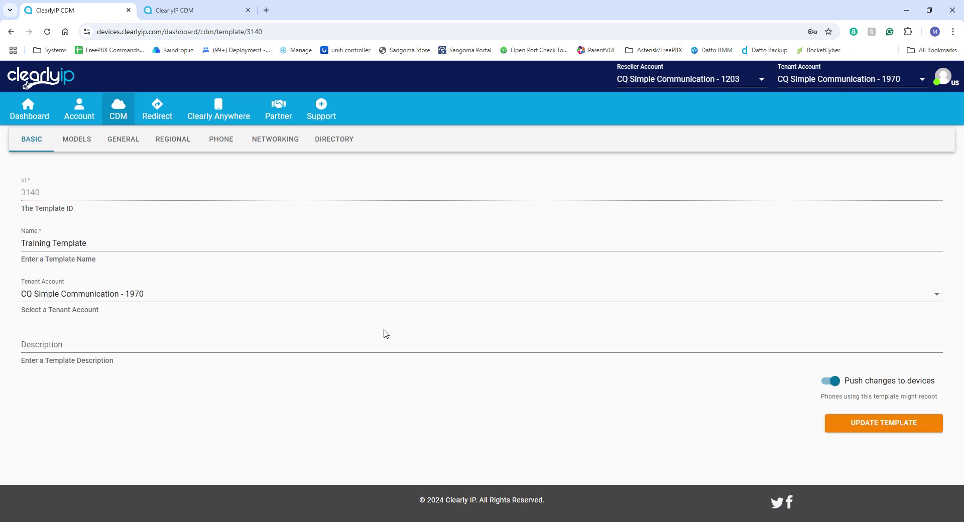
click(87, 144)
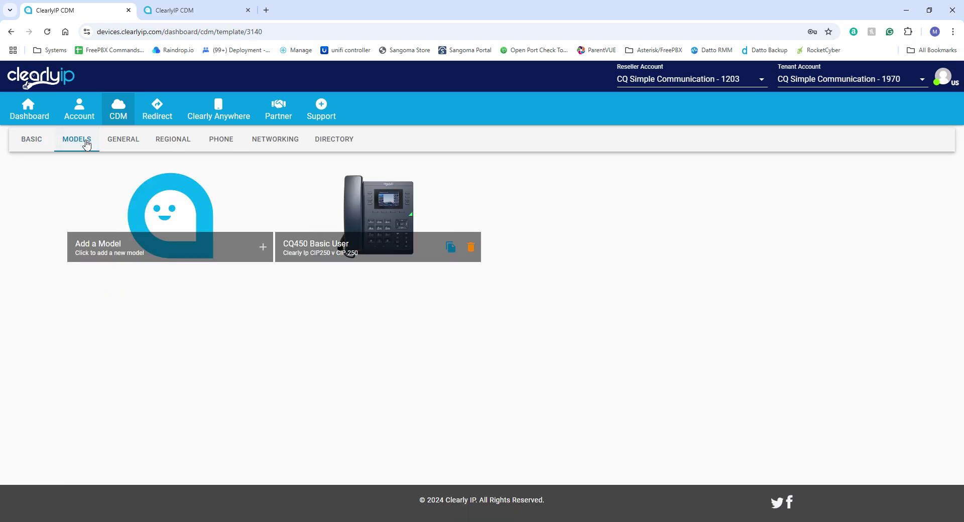
click(369, 220)
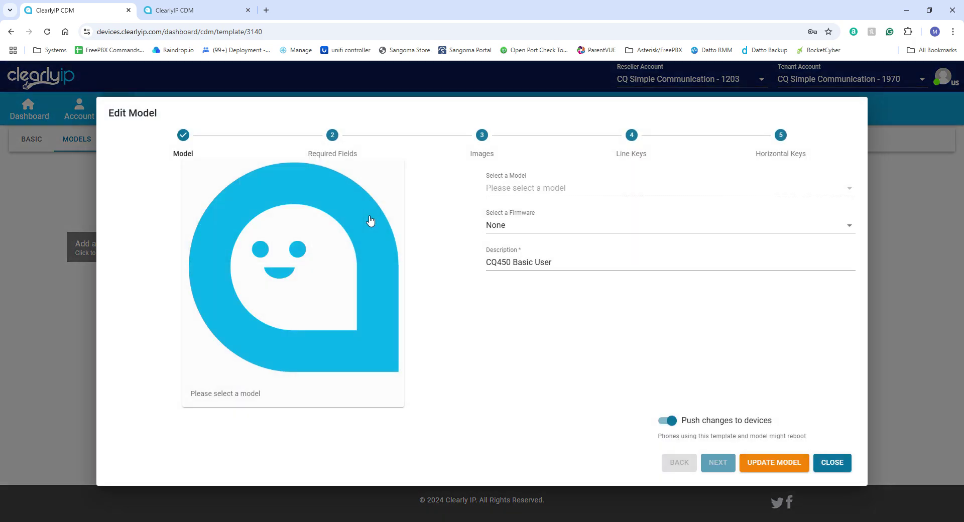
Review the model's line key assignments, then close the Edit Model dialog.
click(630, 131)
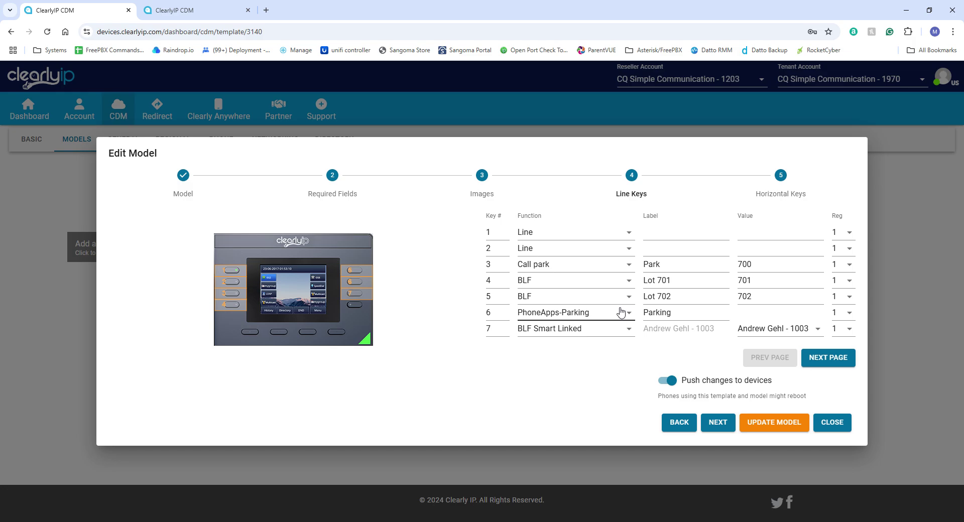
click(833, 423)
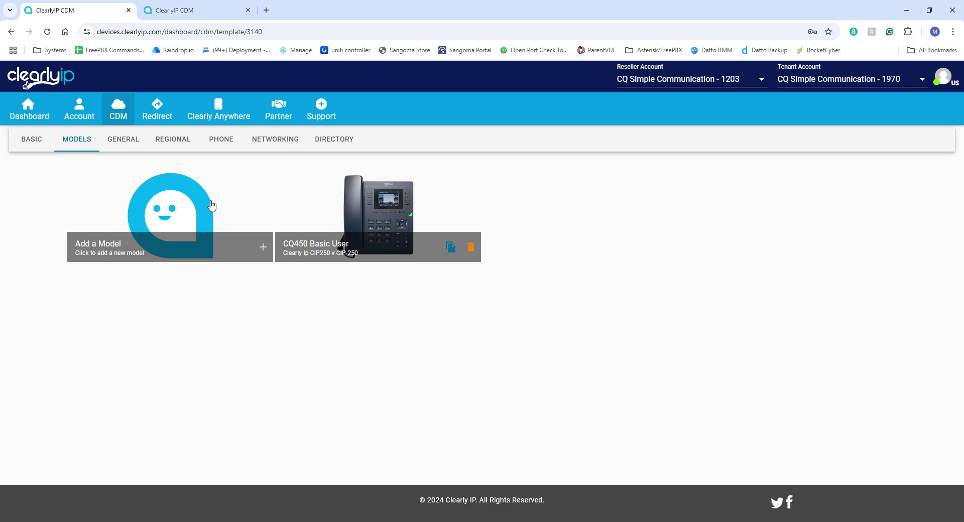
Start a new device mapping from the CDM Mappings list.
mouse_move(120, 116)
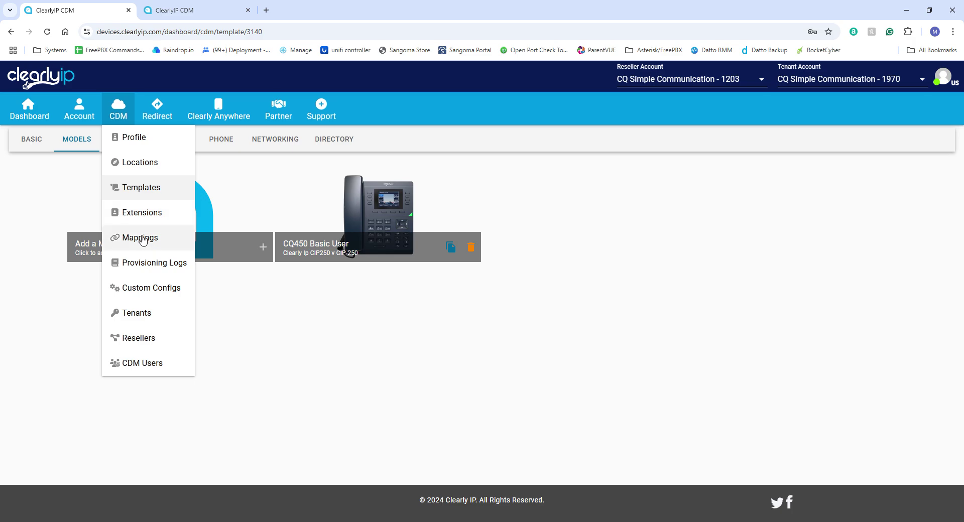
click(141, 238)
click(86, 194)
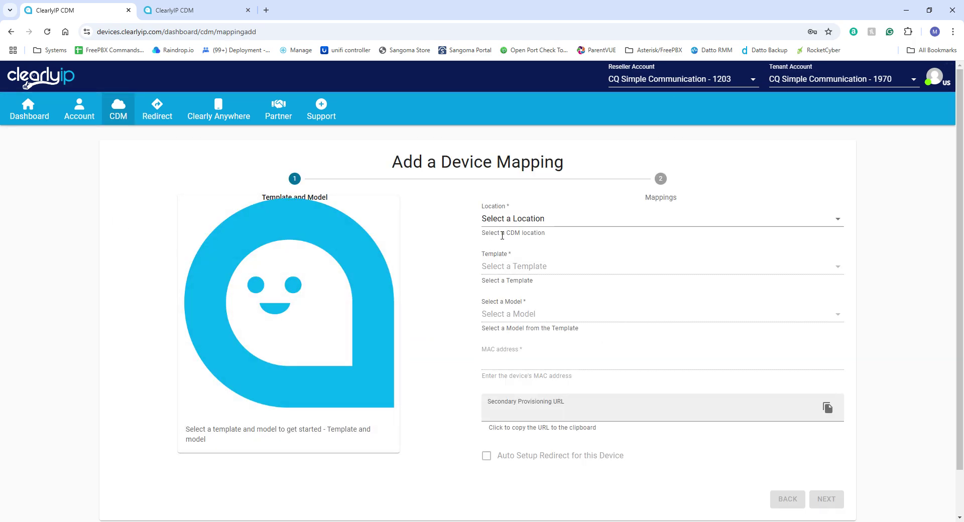
Set location 3425, Training Template and CQ450 Basic User - CIP-250 model, then go to the Templates list.
click(647, 227)
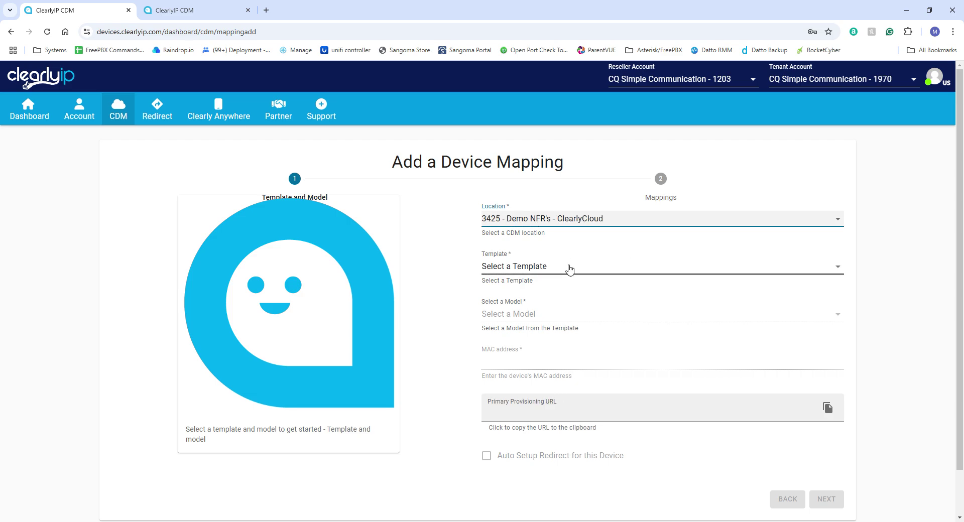
click(569, 270)
click(537, 310)
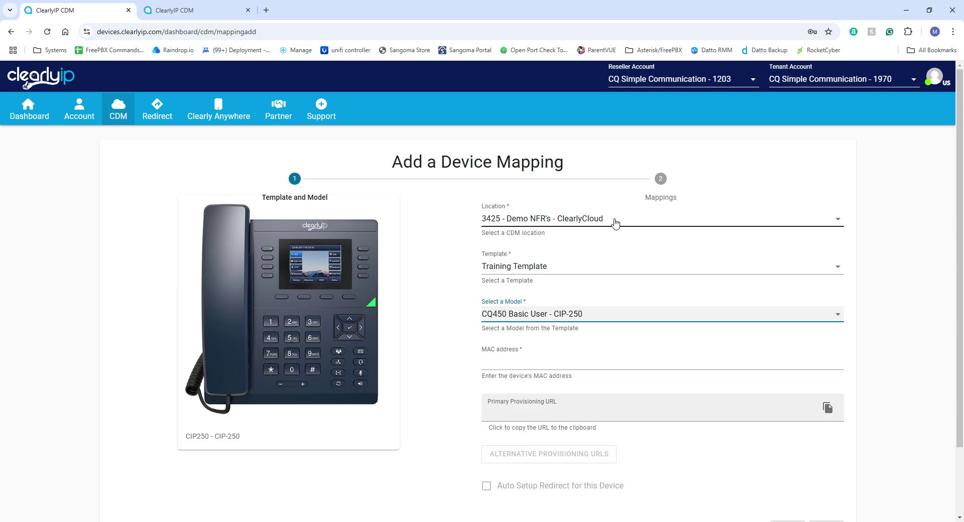
mouse_move(132, 121)
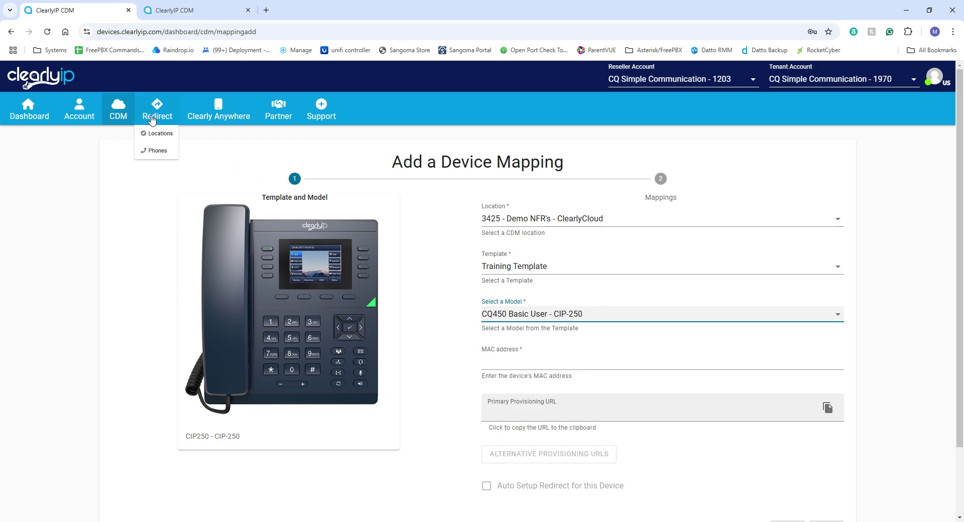
click(136, 187)
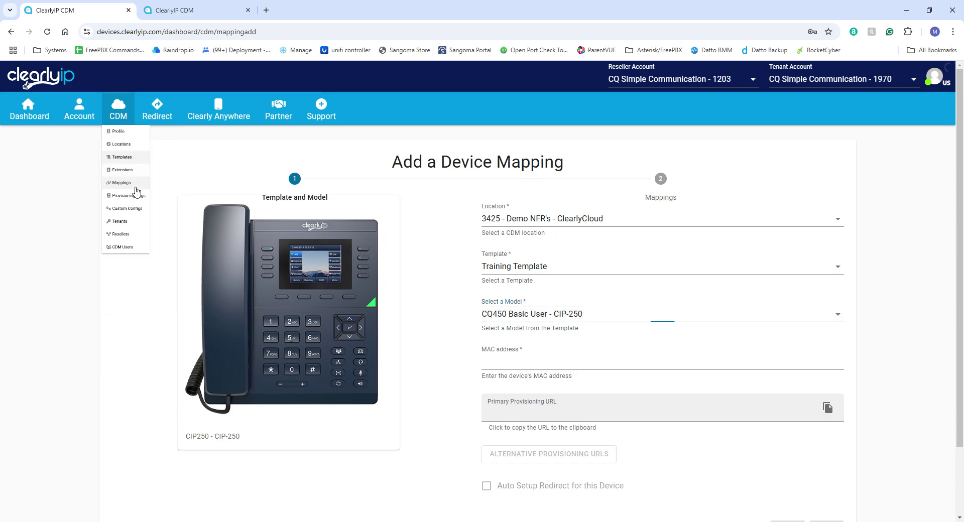